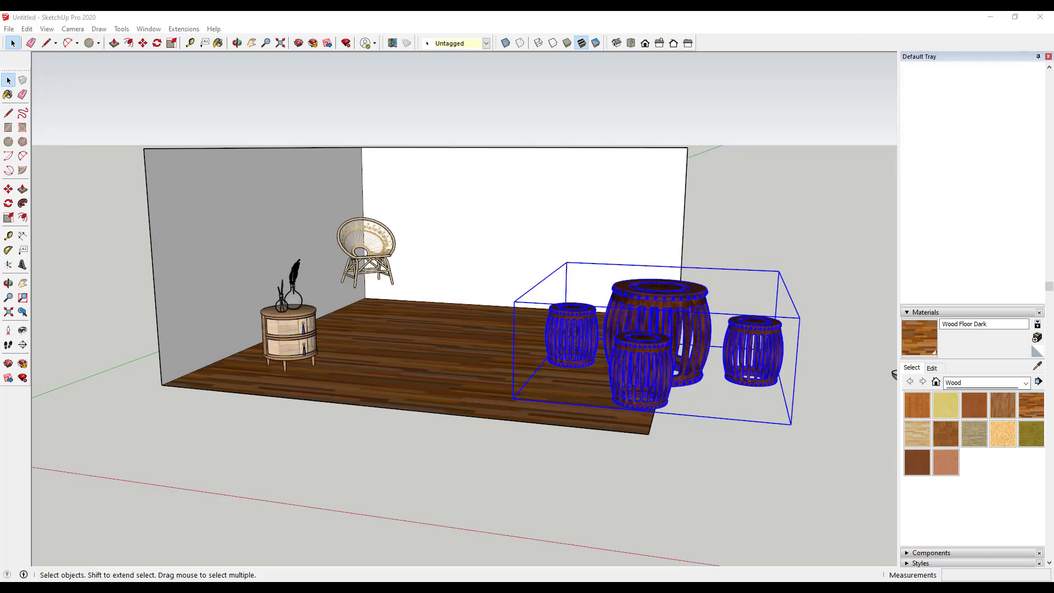
# Step: Select the wicker chair floating in the back corner of the room
pyautogui.moveTo(577, 235); pyautogui.dragTo(588, 225, button='middle')
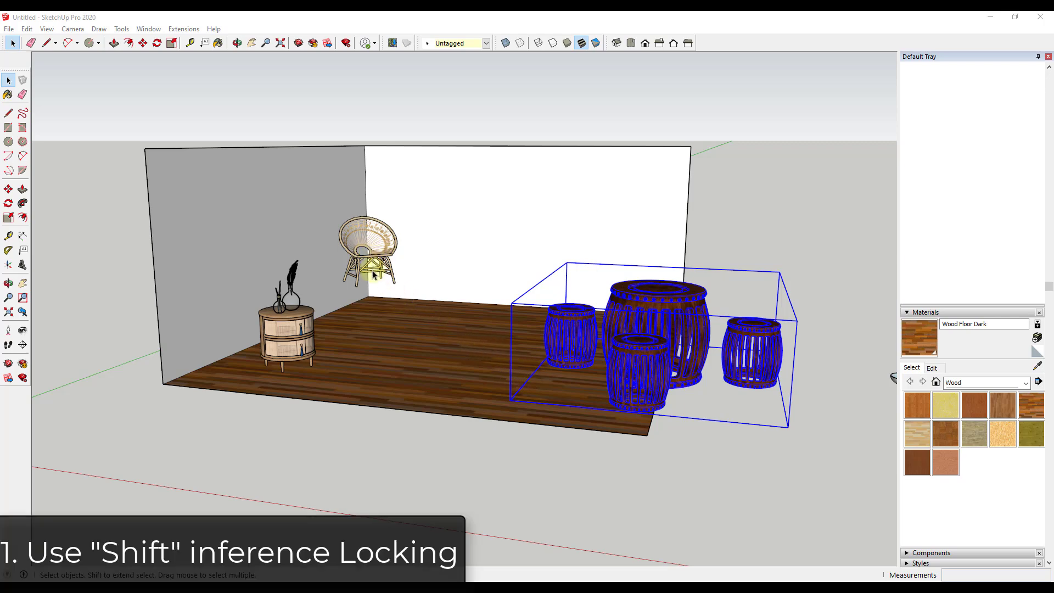
pyautogui.scroll(5, 374, 263)
pyautogui.moveTo(380, 288); pyautogui.dragTo(375, 297, button='middle')
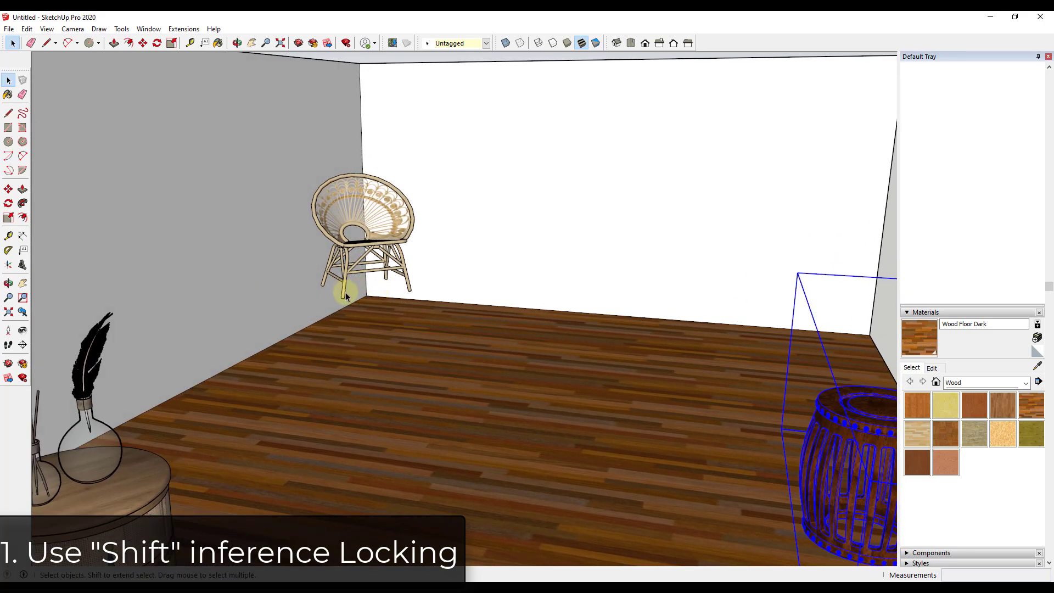
pyautogui.moveTo(350, 314); pyautogui.dragTo(360, 186, button='middle')
pyautogui.moveTo(400, 270)
pyautogui.mouseDown(button='middle')
pyautogui.moveTo(401, 187)
pyautogui.moveTo(412, 278)
pyautogui.mouseUp(button='middle')
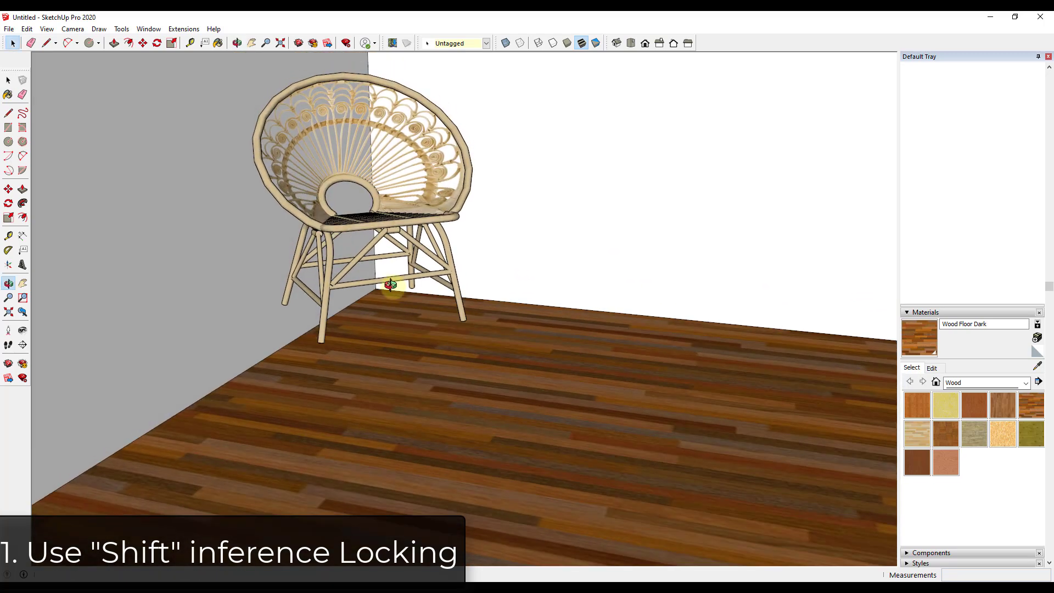
pyautogui.click(322, 337)
pyautogui.moveTo(324, 340); pyautogui.dragTo(351, 344, button='middle')
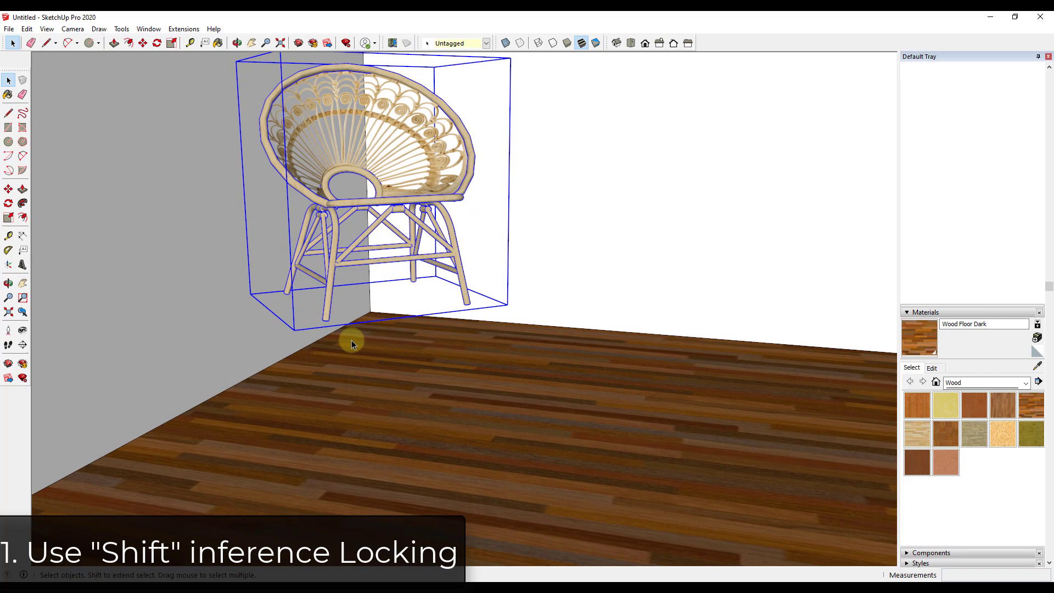
# Step: Try to move the chair by its front leg endpoint with the direction locked to the blue axis
pyautogui.press('m')
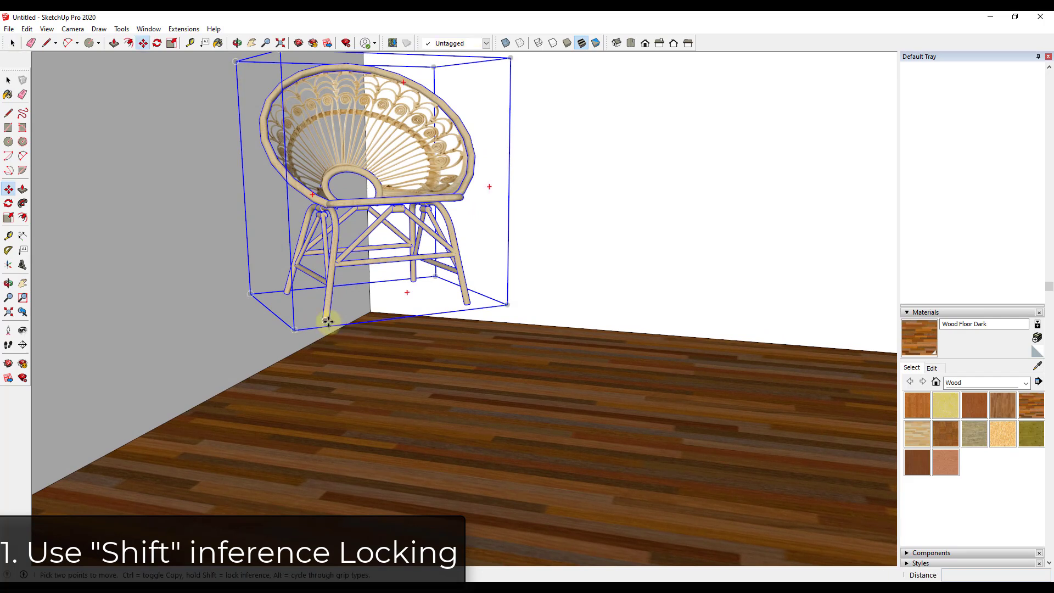
pyautogui.click(330, 321)
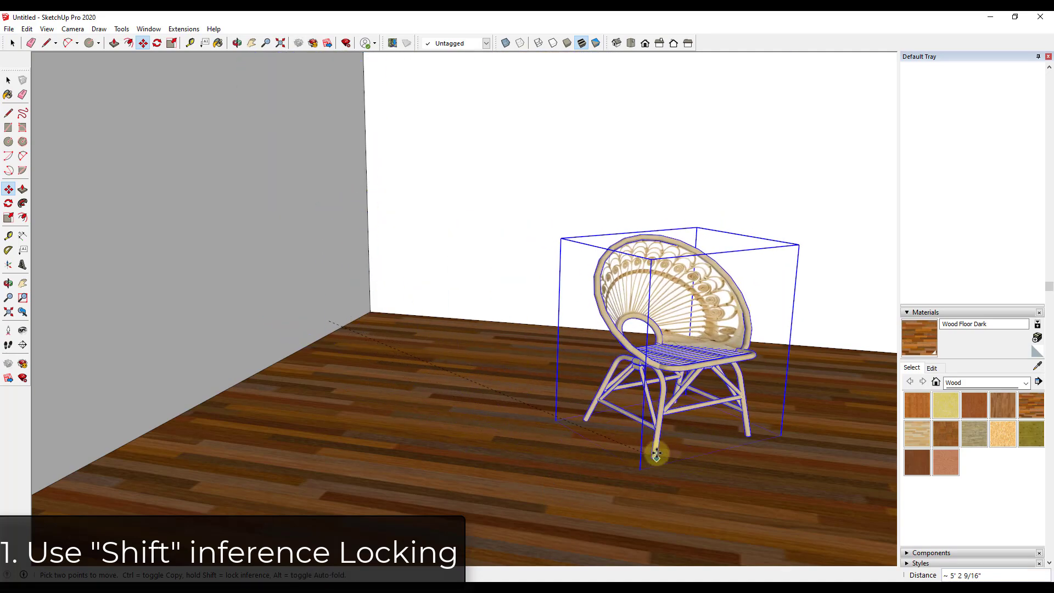
pyautogui.scroll(-5, 512, 357)
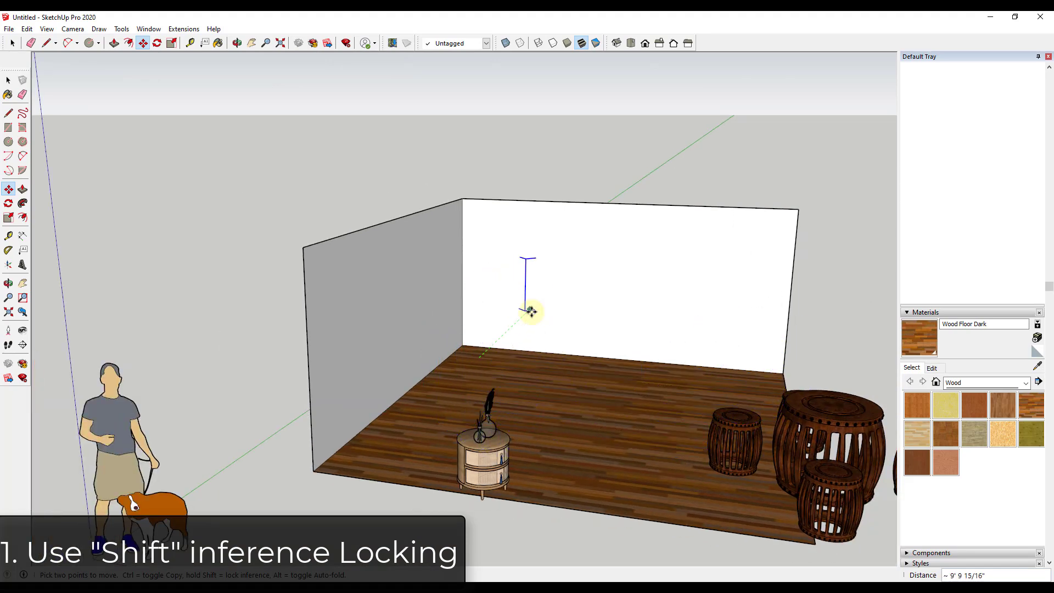
pyautogui.scroll(4, 536, 334)
pyautogui.scroll(-3, 377, 287)
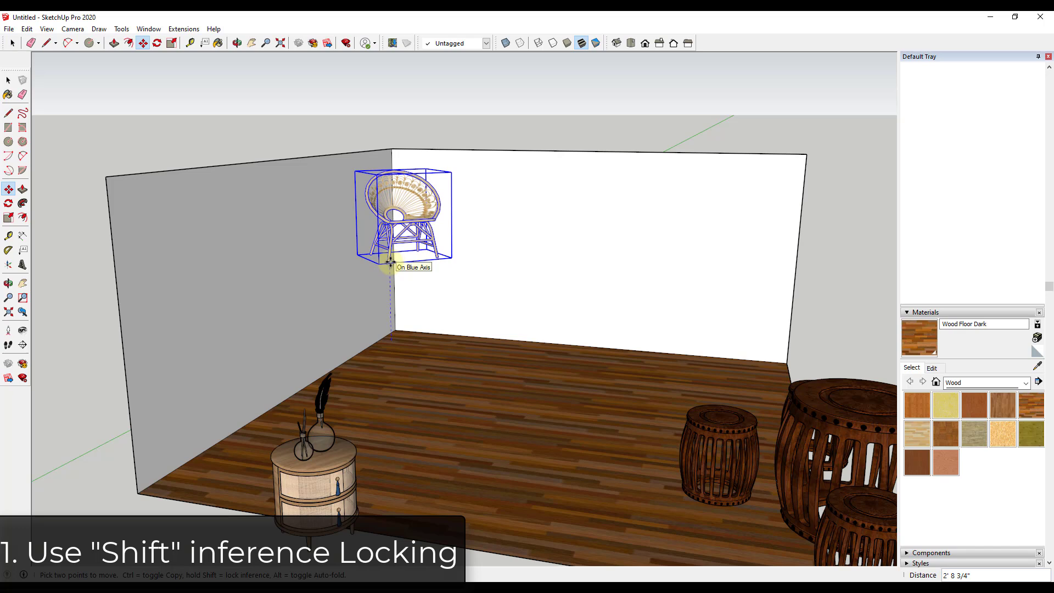
pyautogui.press('shift')
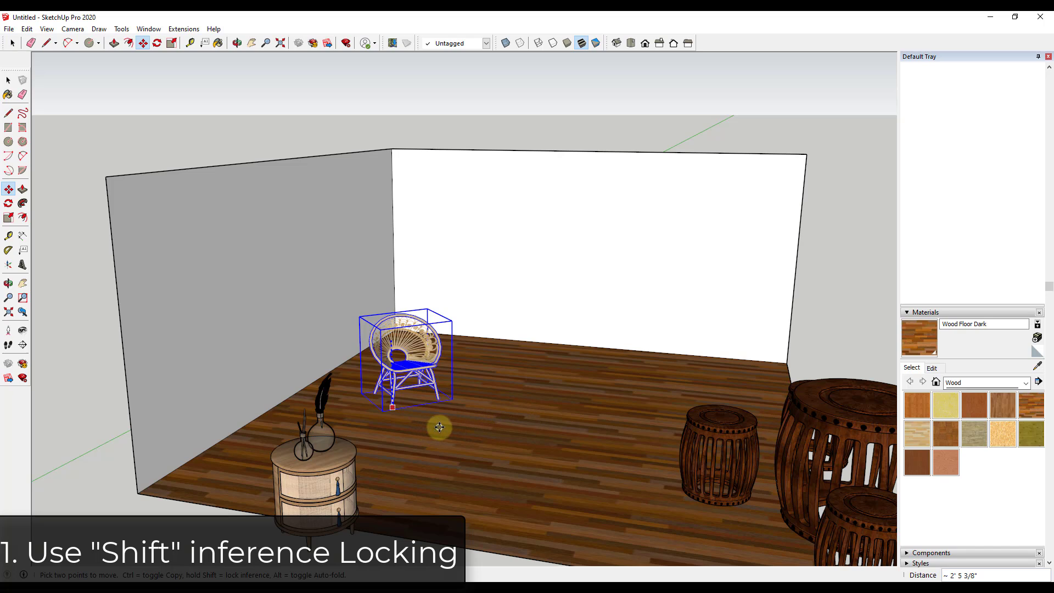
pyautogui.press('shift')
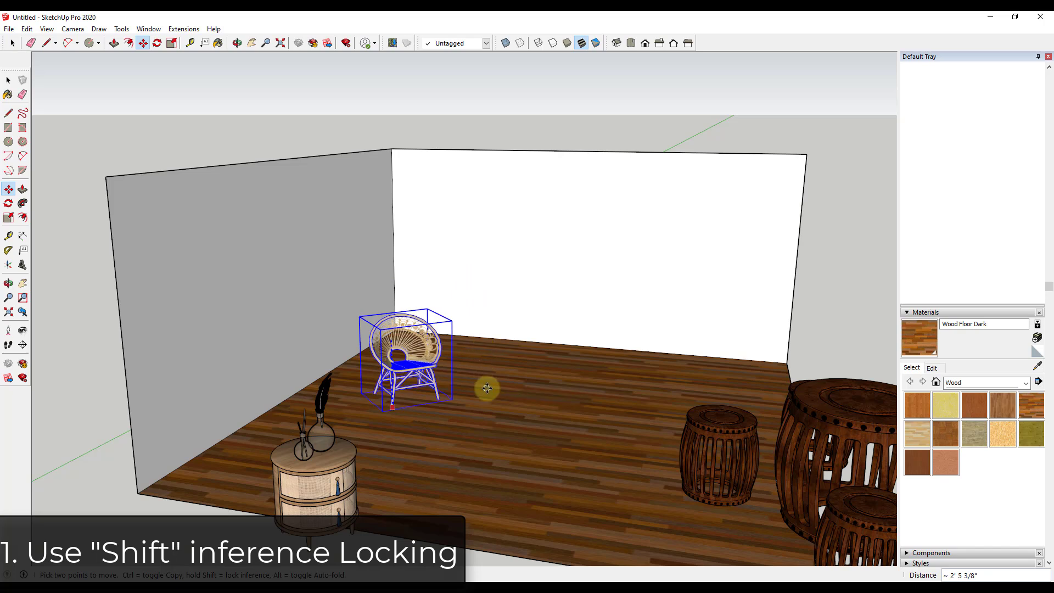
pyautogui.press('Escape')
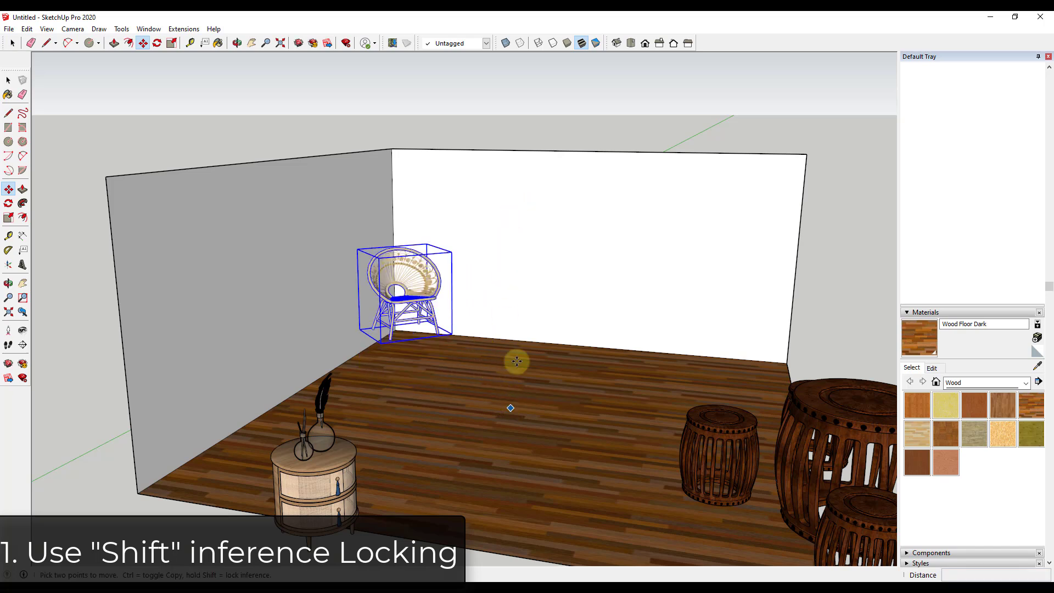
# Step: Move the chair from its front leg endpoint straight down the blue axis onto the wood floor
pyautogui.moveTo(393, 341)
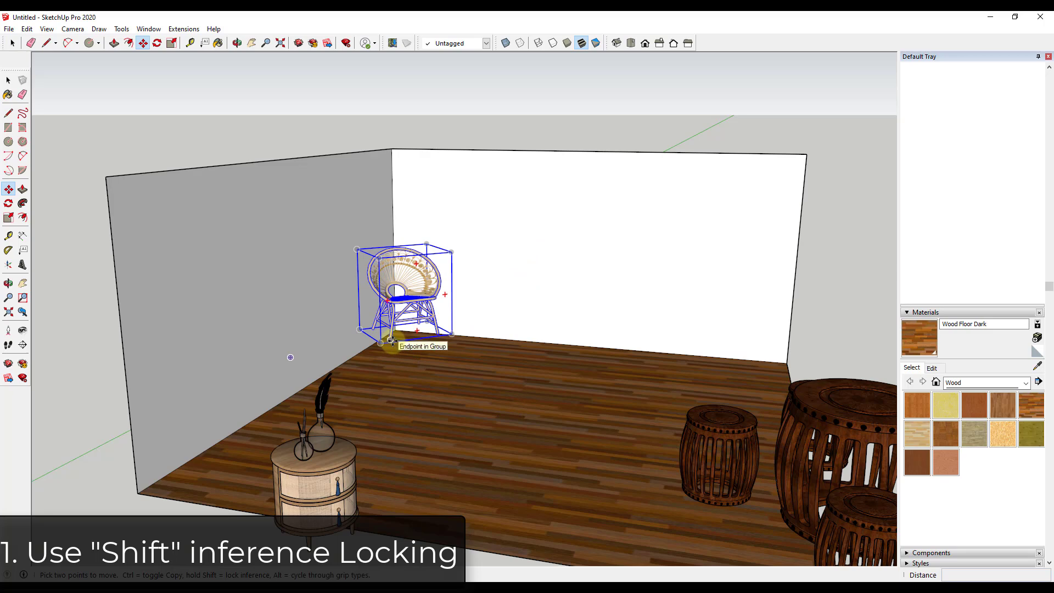
pyautogui.press('space')
pyautogui.hotkey('shift', 'z')
# Step: Select the round cabinet with the vases and move it by its front leg toward the wicker chair
pyautogui.moveTo(516, 398); pyautogui.dragTo(346, 421, button='middle')
pyautogui.click(346, 421)
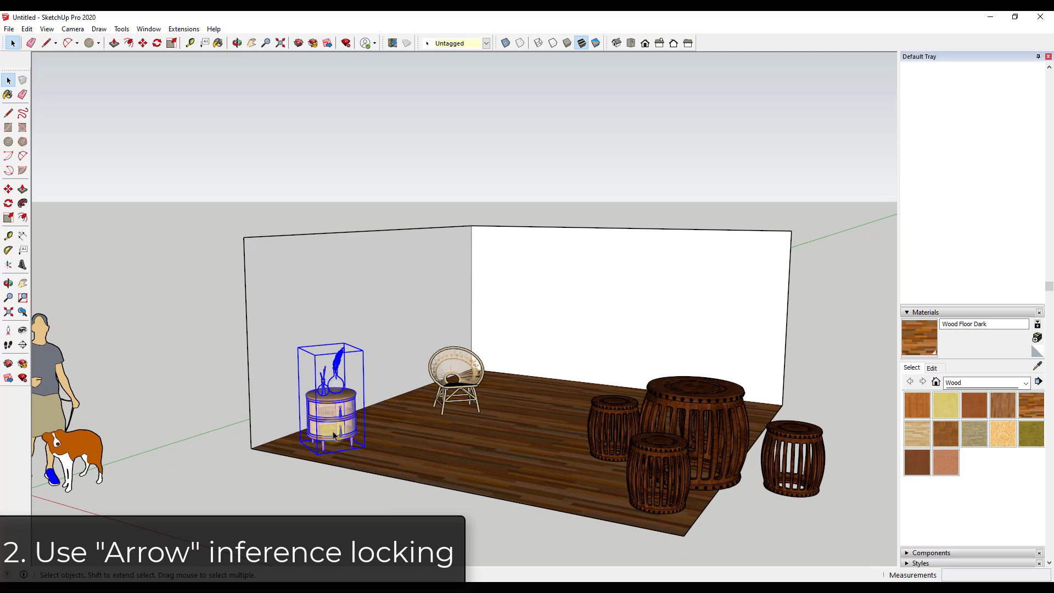
pyautogui.scroll(5, 324, 448)
pyautogui.press('m')
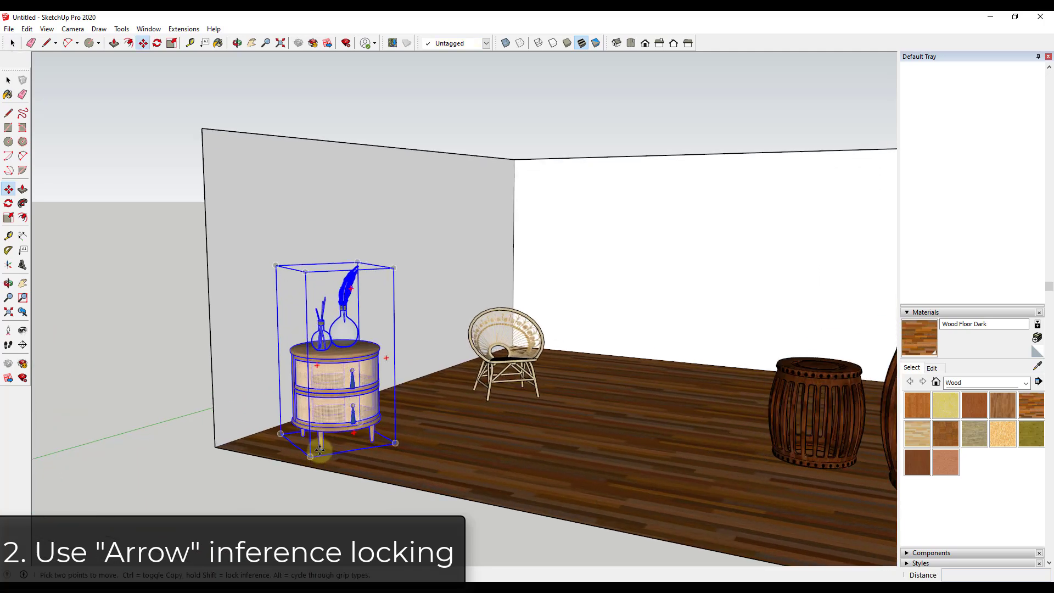
pyautogui.click(320, 450)
pyautogui.click(421, 406)
pyautogui.scroll(5, 426, 403)
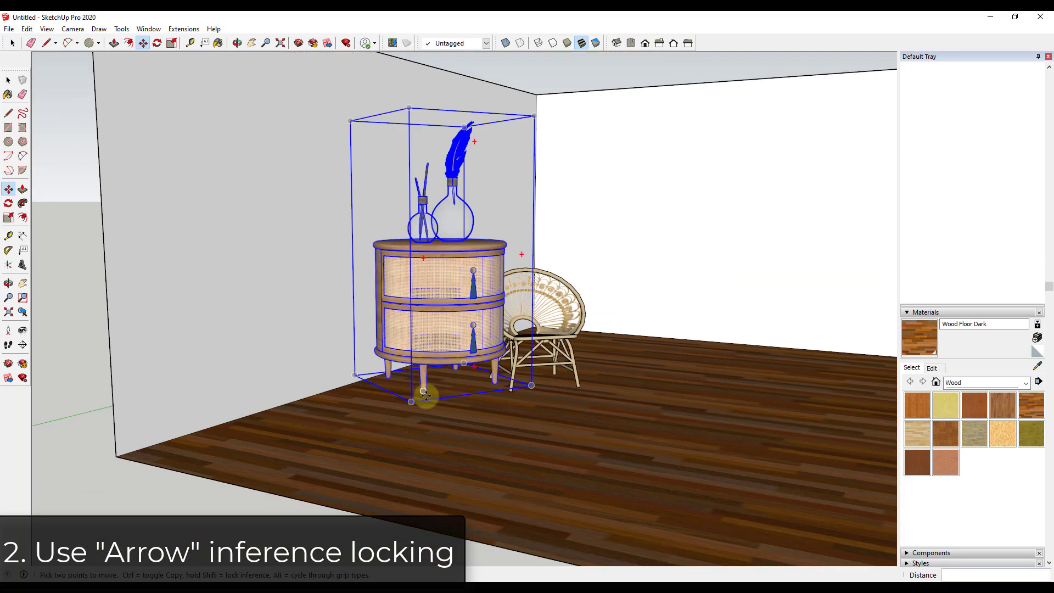
# Step: Move the cabinet by its front leg, locking the direction in turn to the red, blue and green axes and finally to red
pyautogui.click(426, 395)
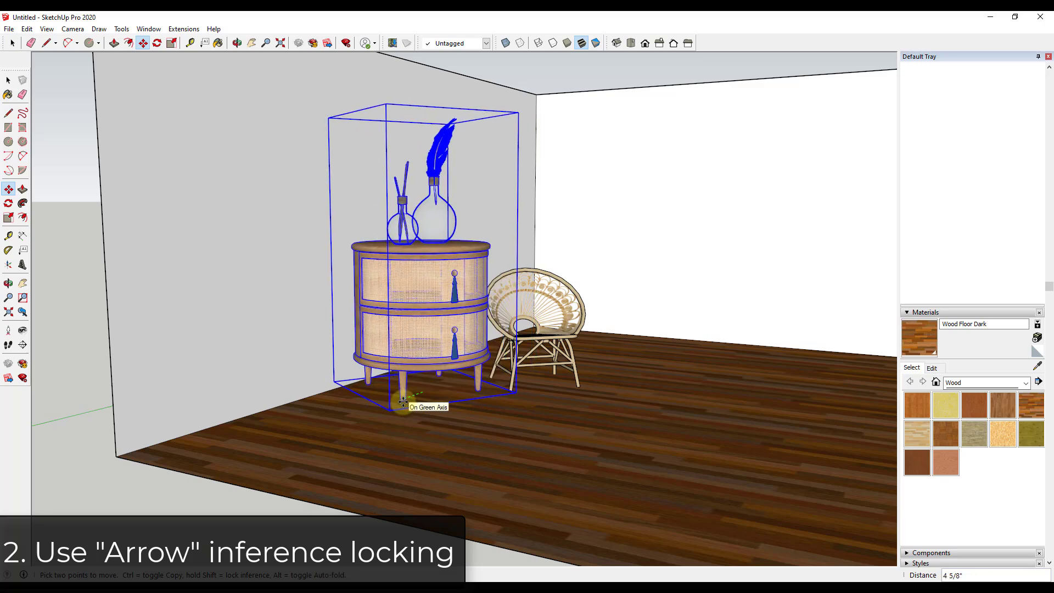
pyautogui.press('Right')
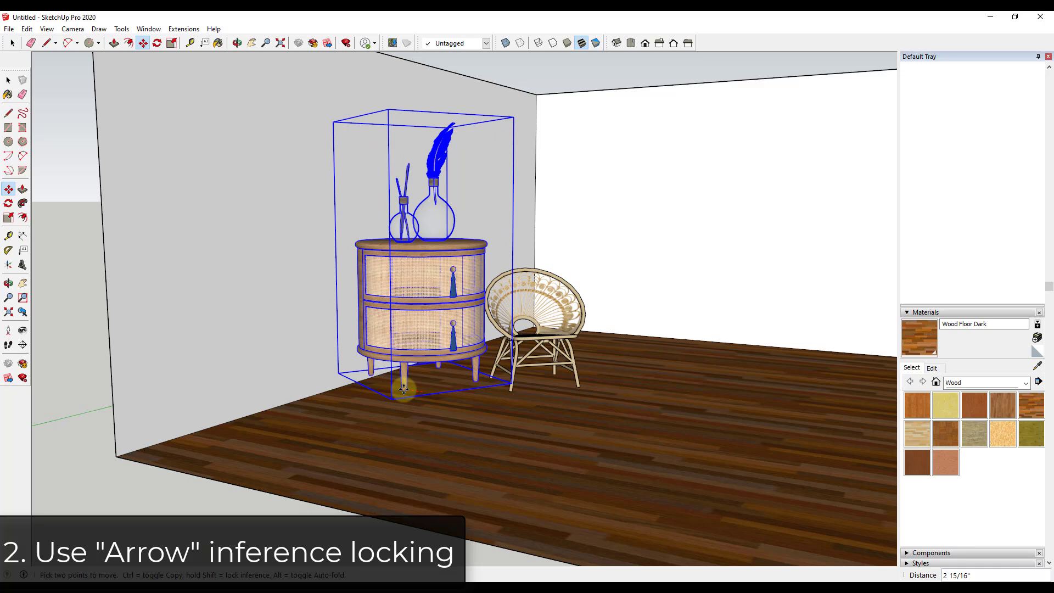
pyautogui.press('Up')
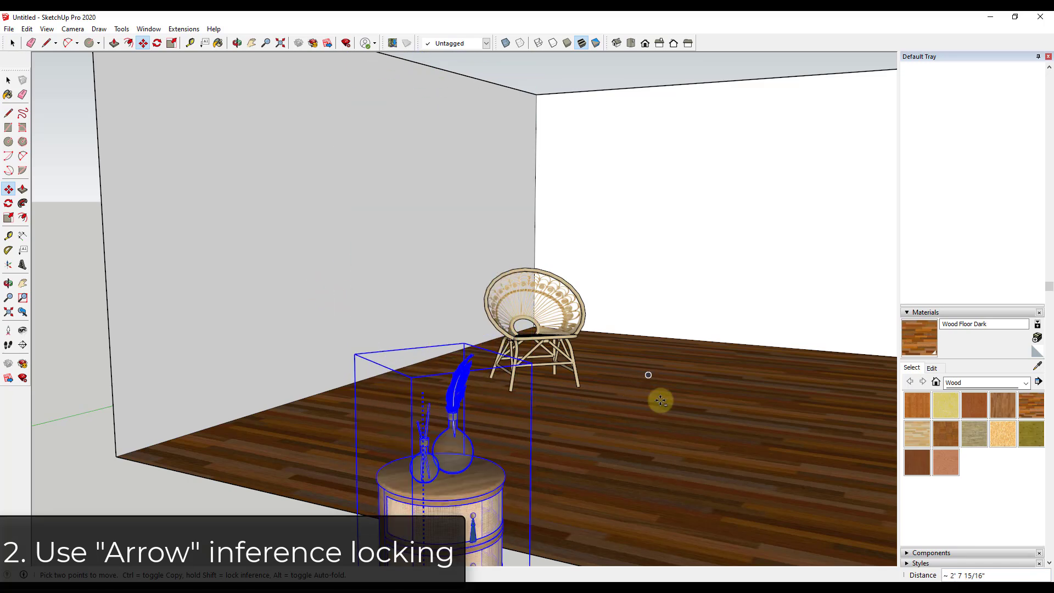
pyautogui.scroll(-5, 233, 252)
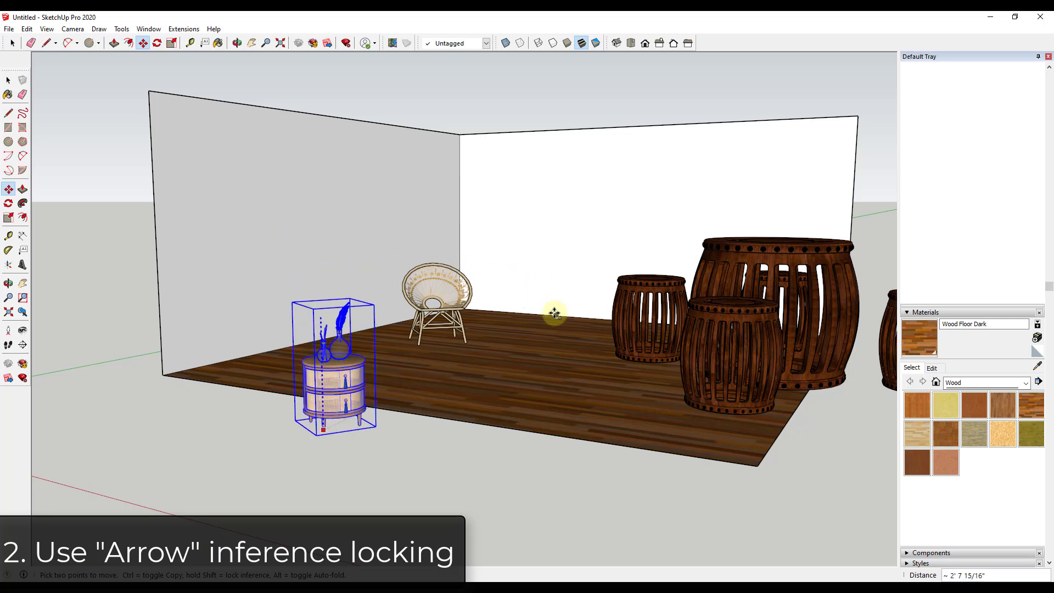
pyautogui.press('Left')
pyautogui.press('Right')
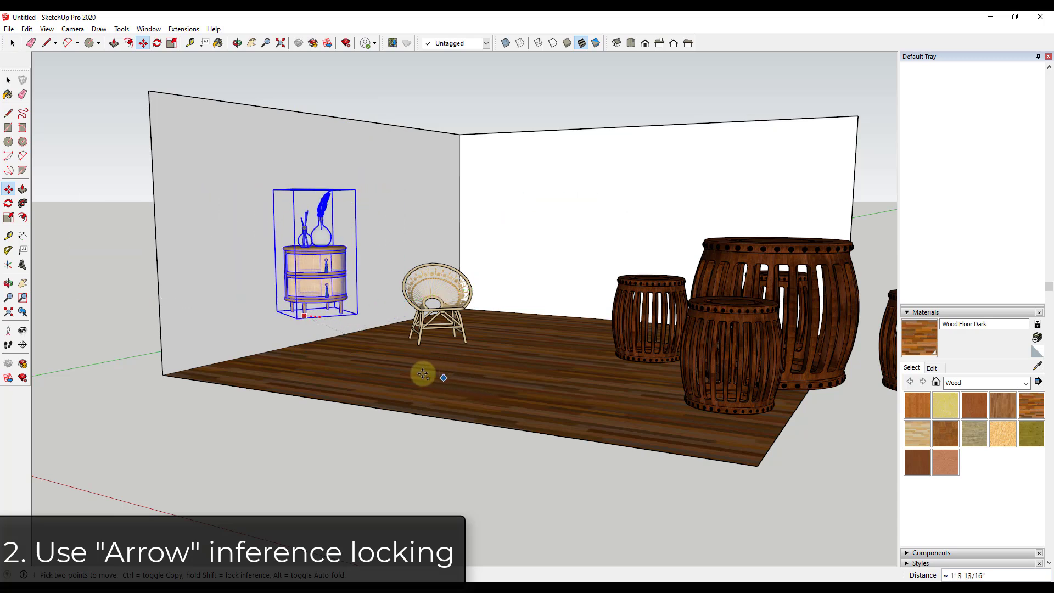
pyautogui.press('Escape')
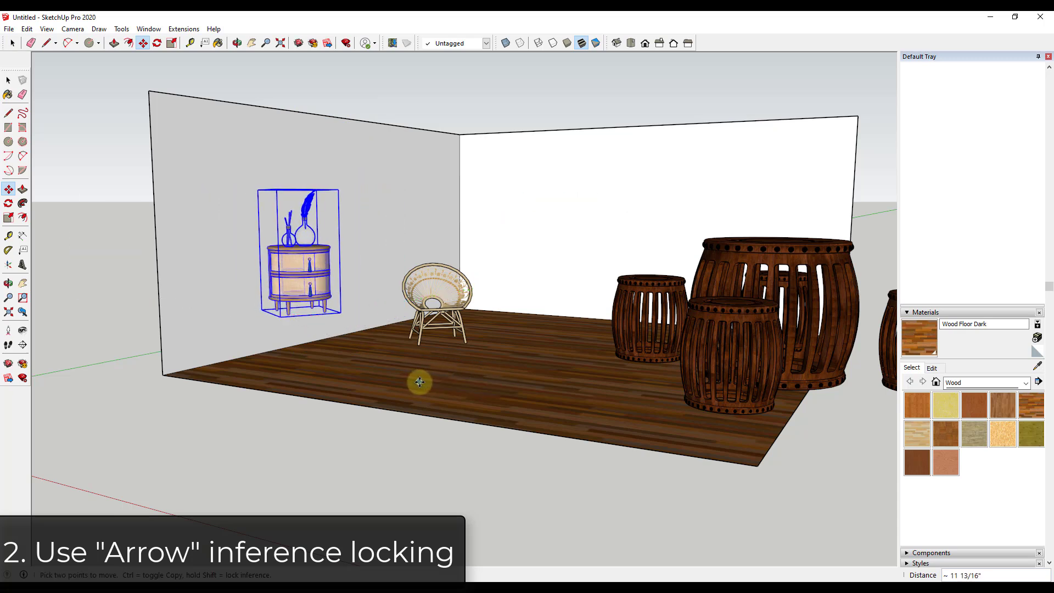
# Step: Move the cabinet about 2' 4 3/8" toward the back wall, locked to the green axis
pyautogui.click(297, 317)
pyautogui.press('Left')
pyautogui.press('Right')
pyautogui.press('Left')
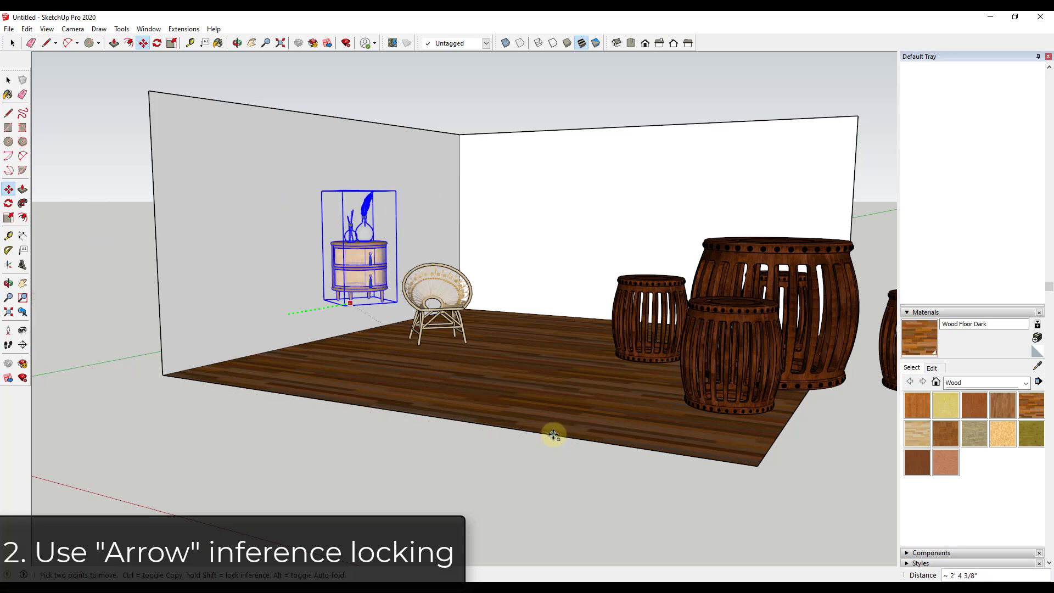
pyautogui.click(352, 304)
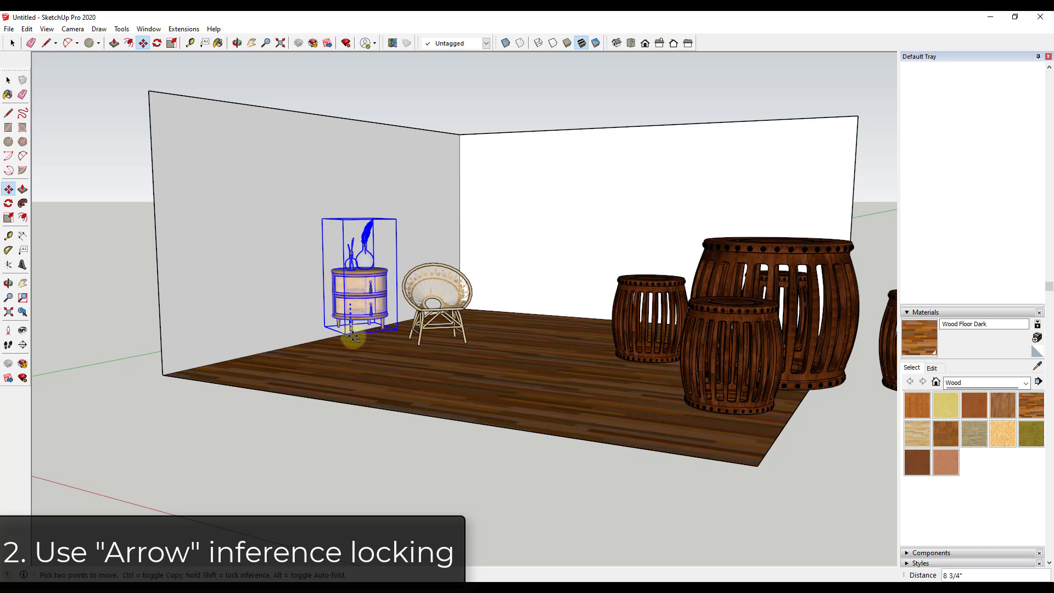
# Step: Lower the cabinet along the locked blue axis onto the wood floor
pyautogui.press('Up')
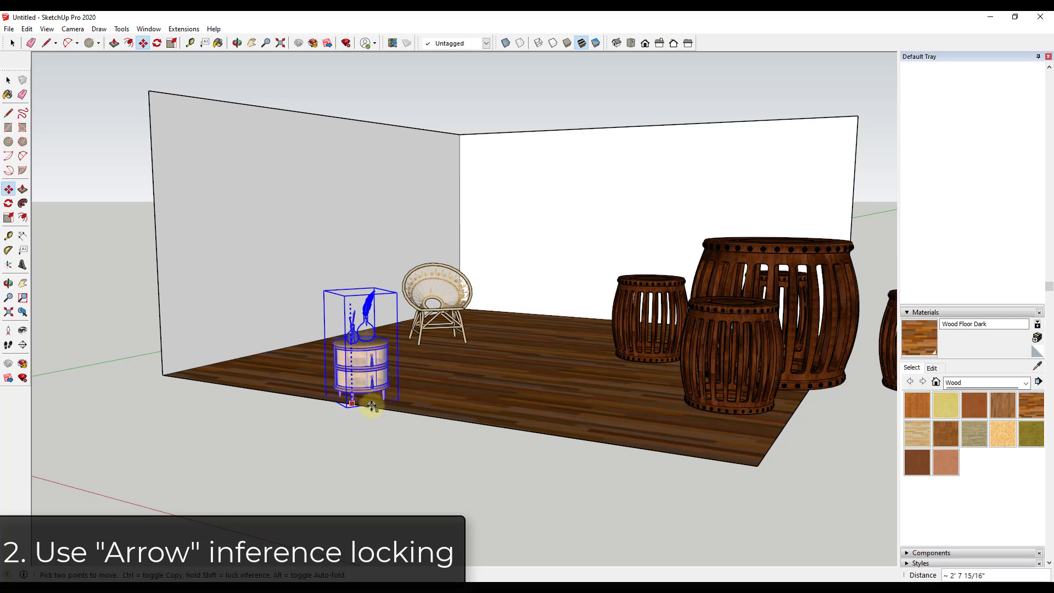
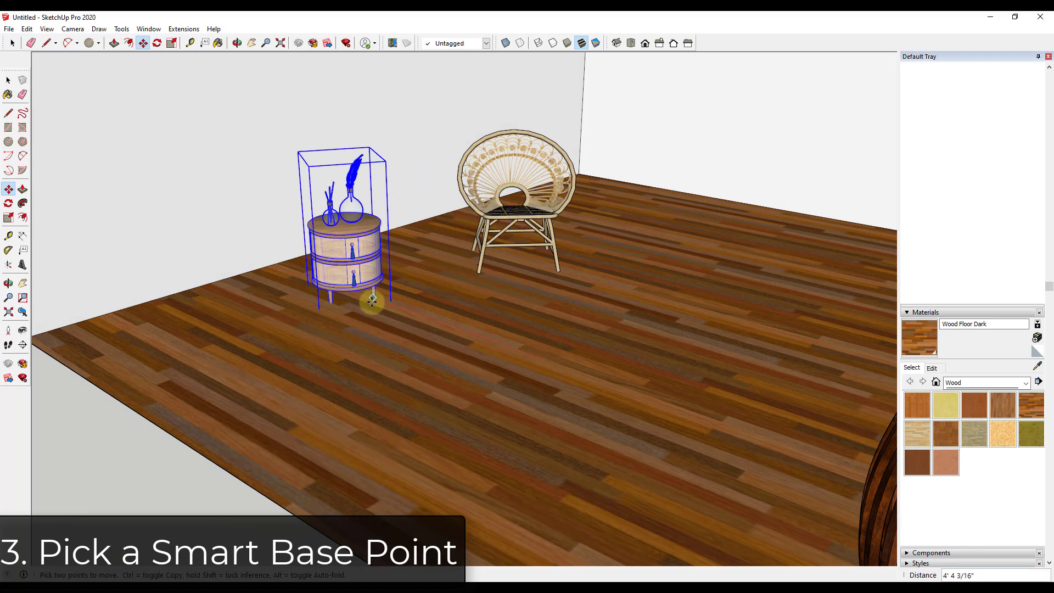
pyautogui.scroll(-5, 376, 294)
pyautogui.moveTo(406, 313); pyautogui.dragTo(617, 380, button='middle')
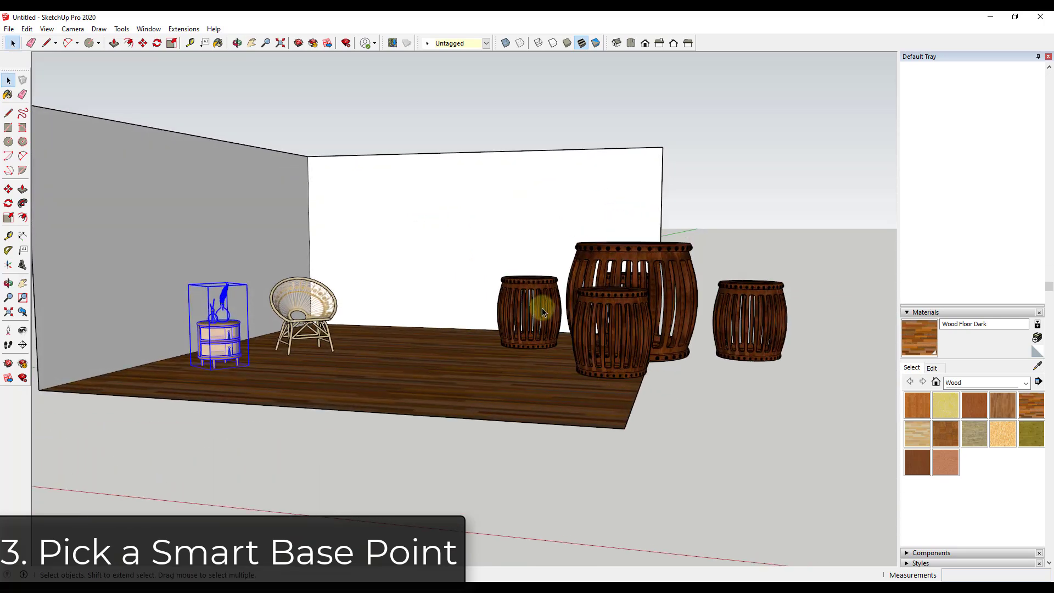
# Step: In the top view, select the barrel table set and move it from the large barrel's center into the room
pyautogui.scroll(3, 541, 318)
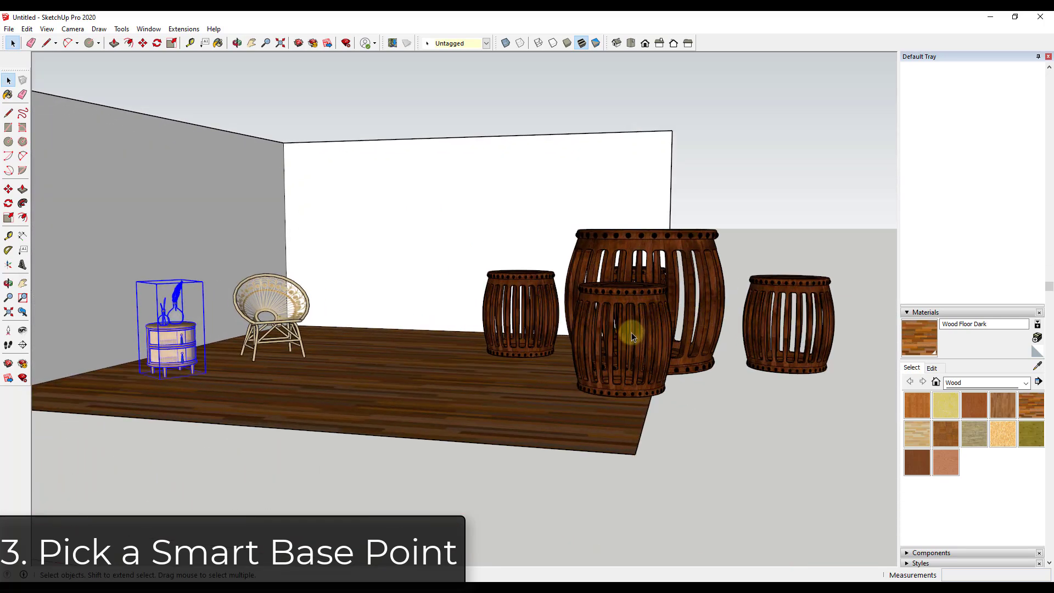
pyautogui.click(629, 44)
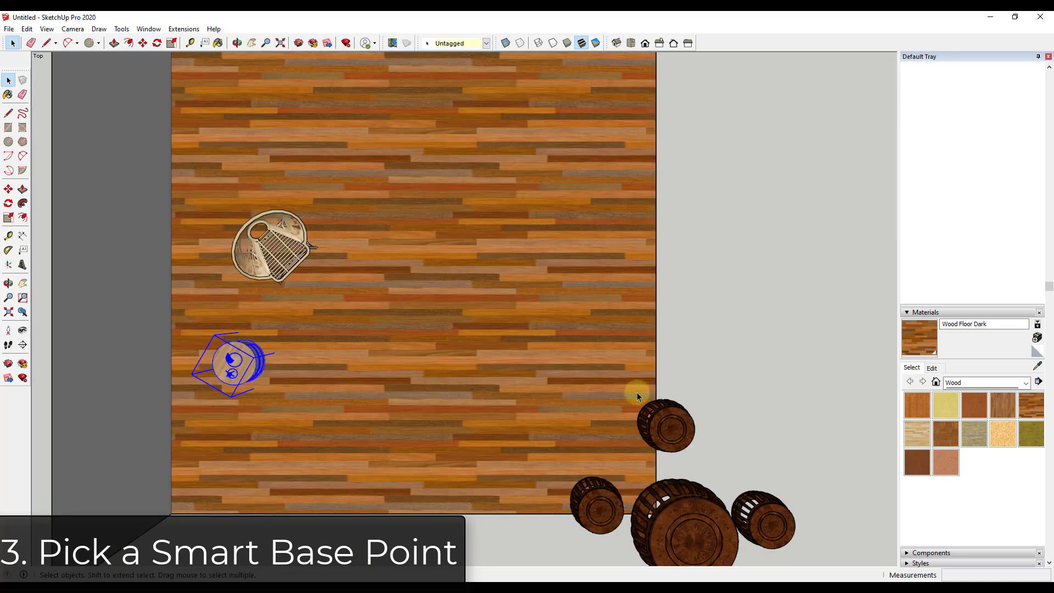
pyautogui.click(685, 535)
pyautogui.press('m')
pyautogui.click(685, 535)
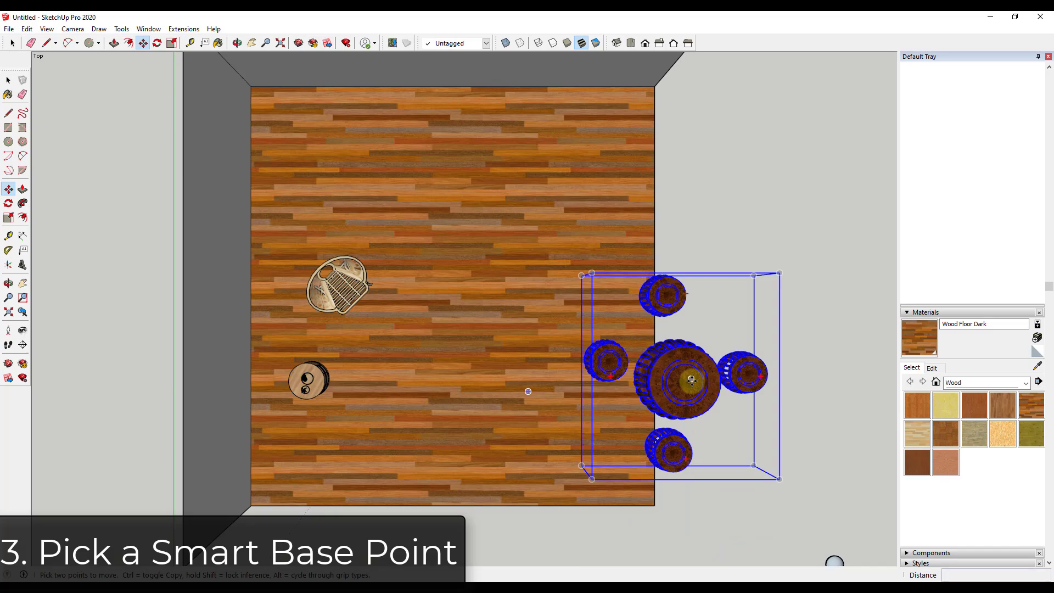
pyautogui.click(560, 378)
# Step: Try to lower the barrel set using a base point halfway up the large barrel's side
pyautogui.moveTo(641, 486); pyautogui.dragTo(516, 354, button='middle')
pyautogui.scroll(5, 515, 354)
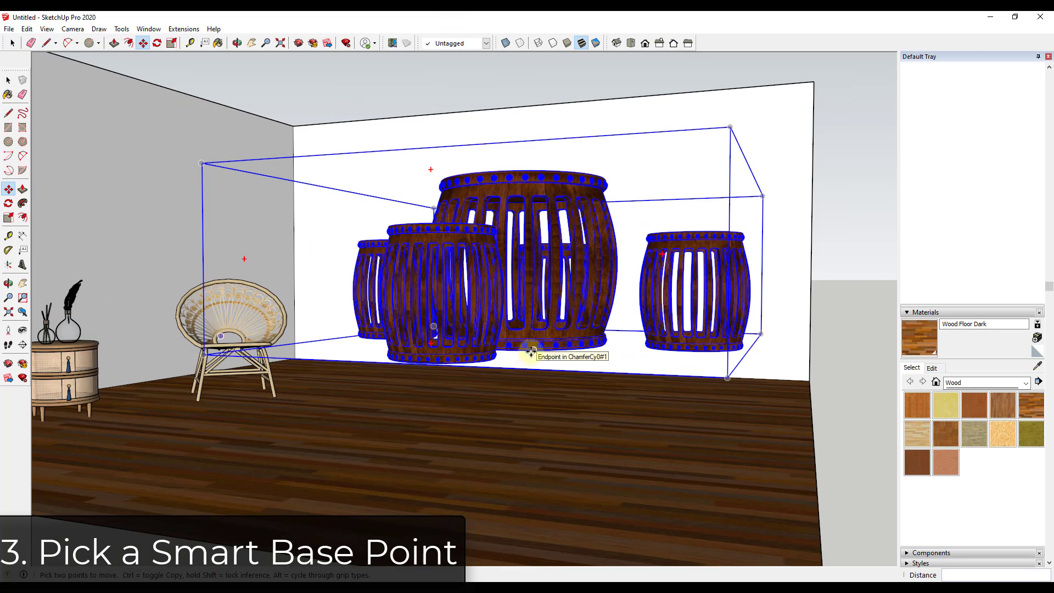
pyautogui.click(534, 259)
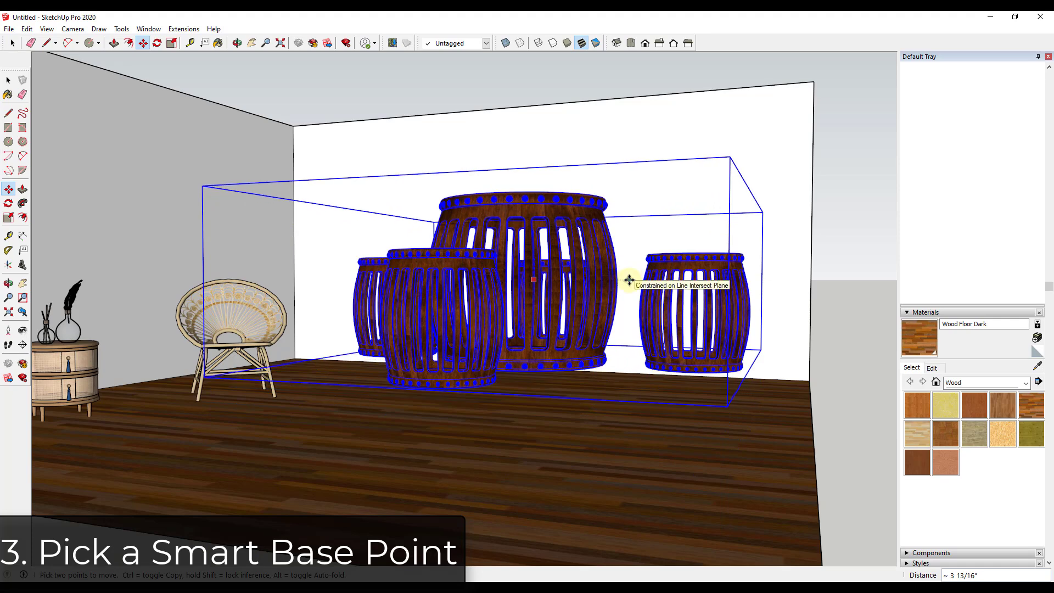
# Step: Lower the barrel set along the blue axis onto the floor, using a base point on its underside
pyautogui.scroll(3, 549, 390)
pyautogui.moveTo(549, 391); pyautogui.dragTo(548, 332, button='middle')
pyautogui.scroll(3, 478, 250)
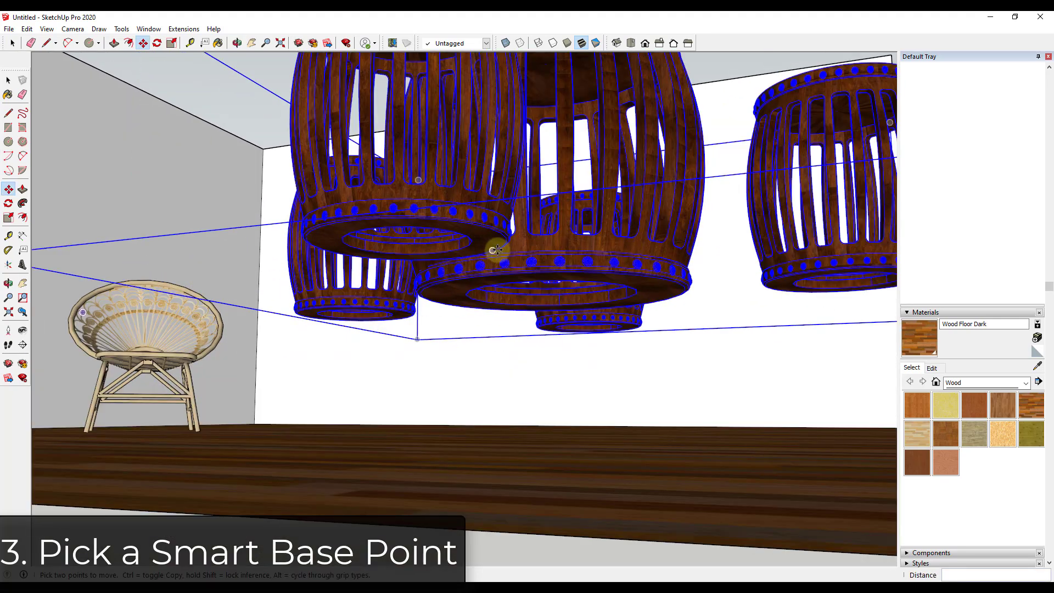
pyautogui.click(496, 239)
pyautogui.scroll(-5, 495, 241)
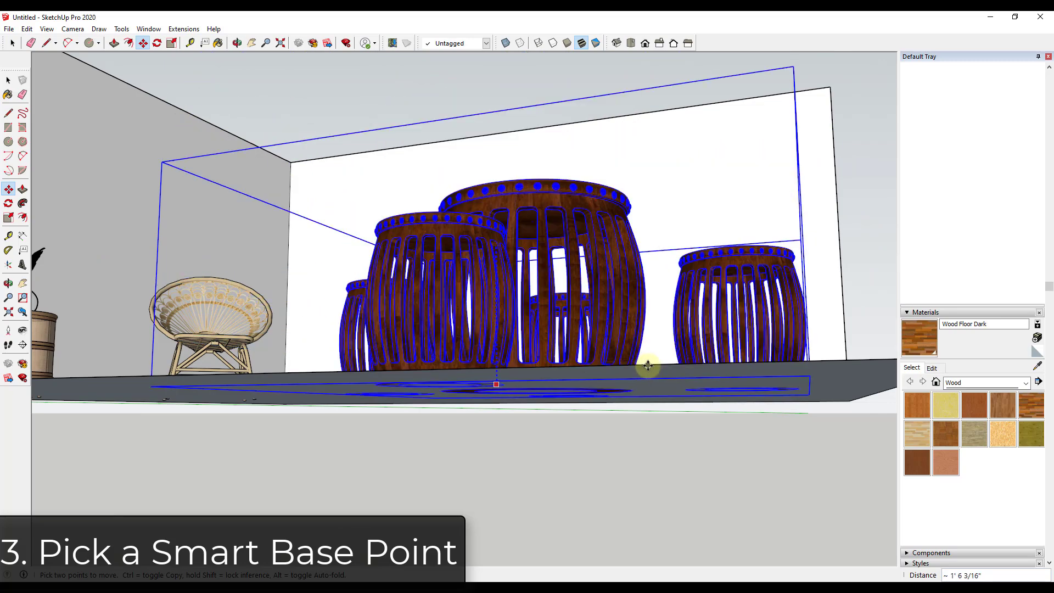
pyautogui.moveTo(647, 365); pyautogui.dragTo(482, 365, button='middle')
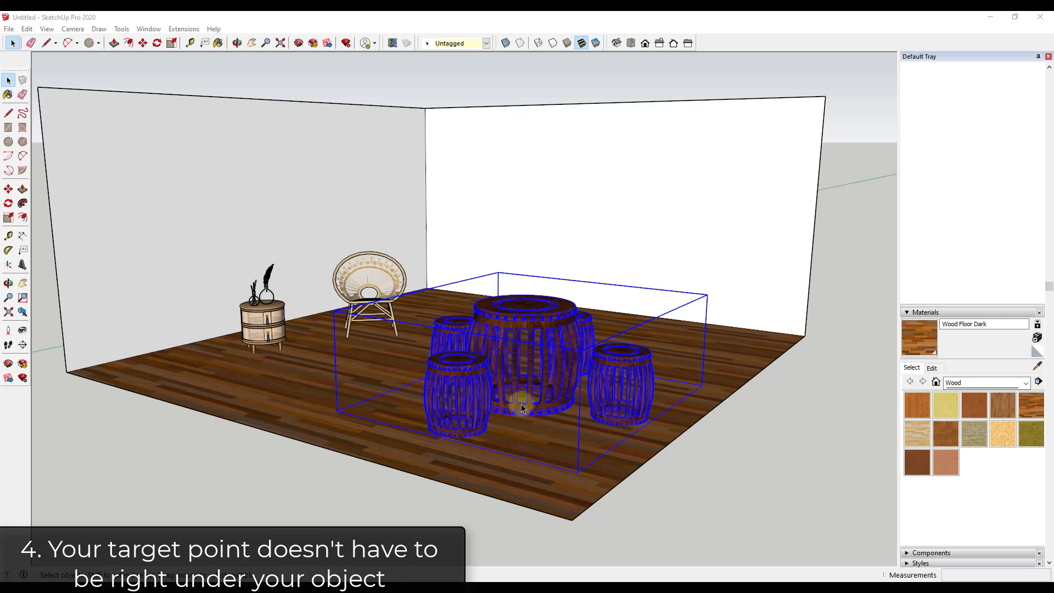
# Step: Raise the selected barrel table set along the blue axis above the room's floor
pyautogui.press('m')
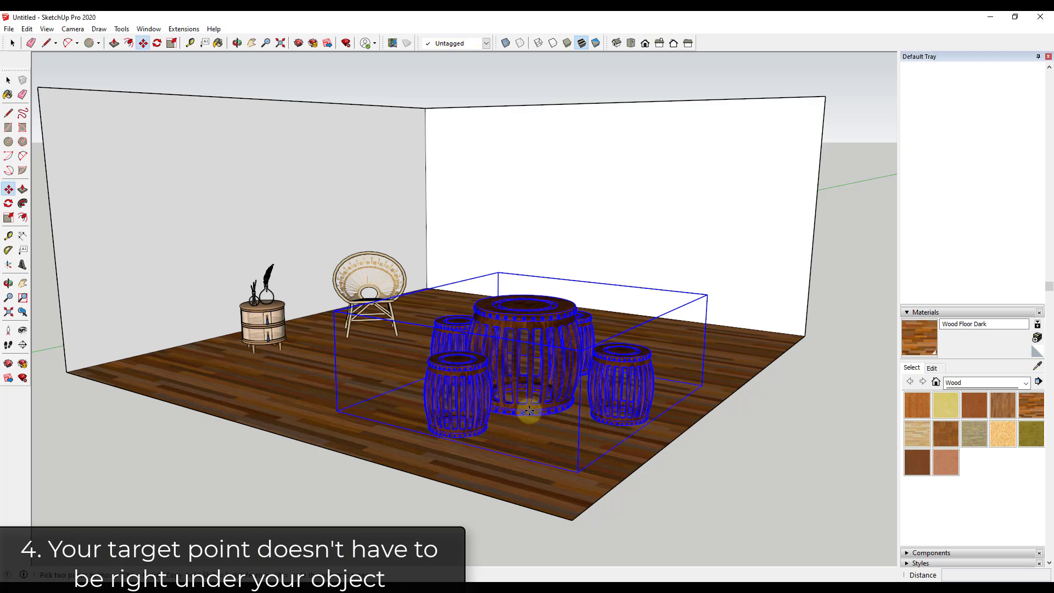
pyautogui.click(527, 410)
pyautogui.click(537, 315)
pyautogui.moveTo(504, 348); pyautogui.dragTo(536, 313, button='middle')
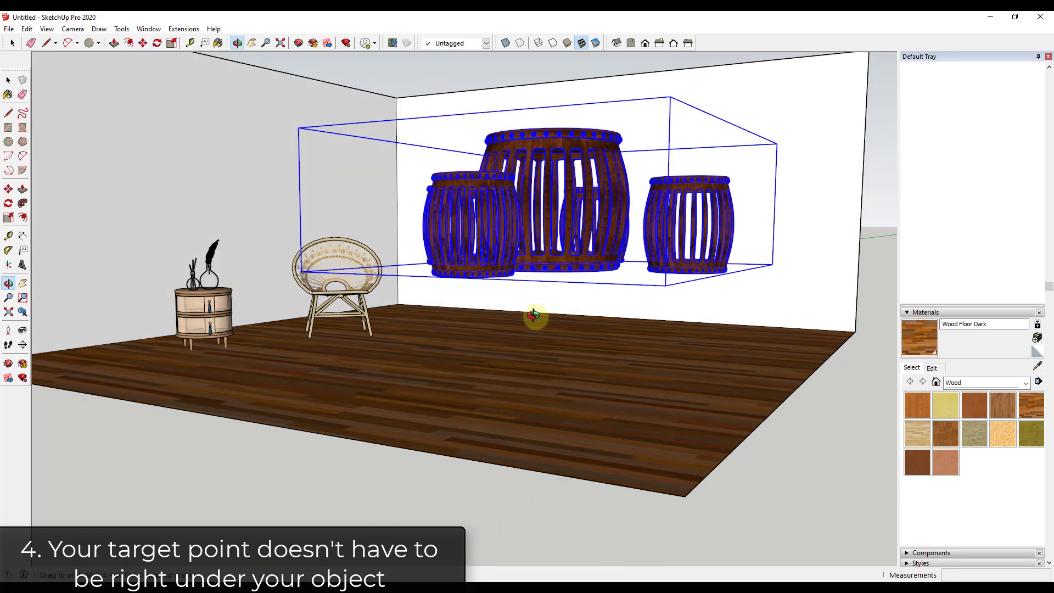
# Step: Try to lower the barrel set from the large barrel's underside along the locked blue axis, referencing the floor away from the set
pyautogui.scroll(3, 472, 285)
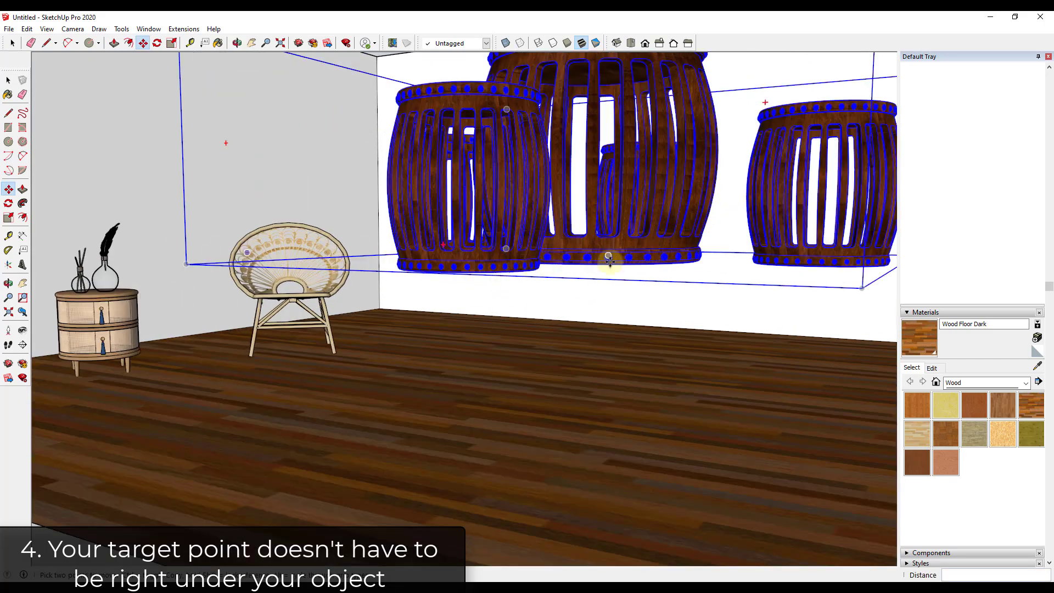
pyautogui.scroll(-5, 580, 306)
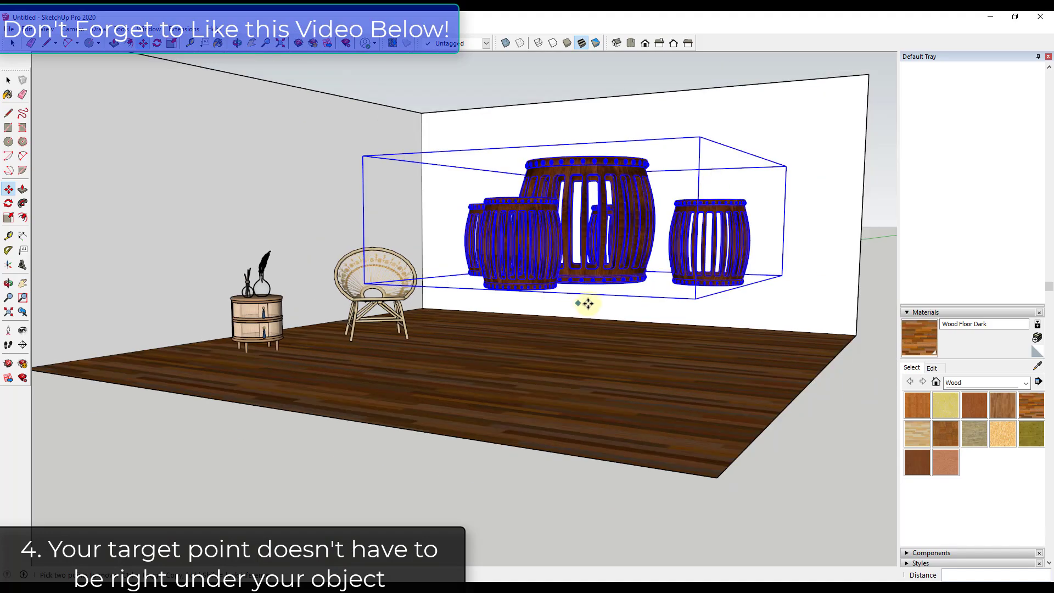
pyautogui.scroll(8, 594, 288)
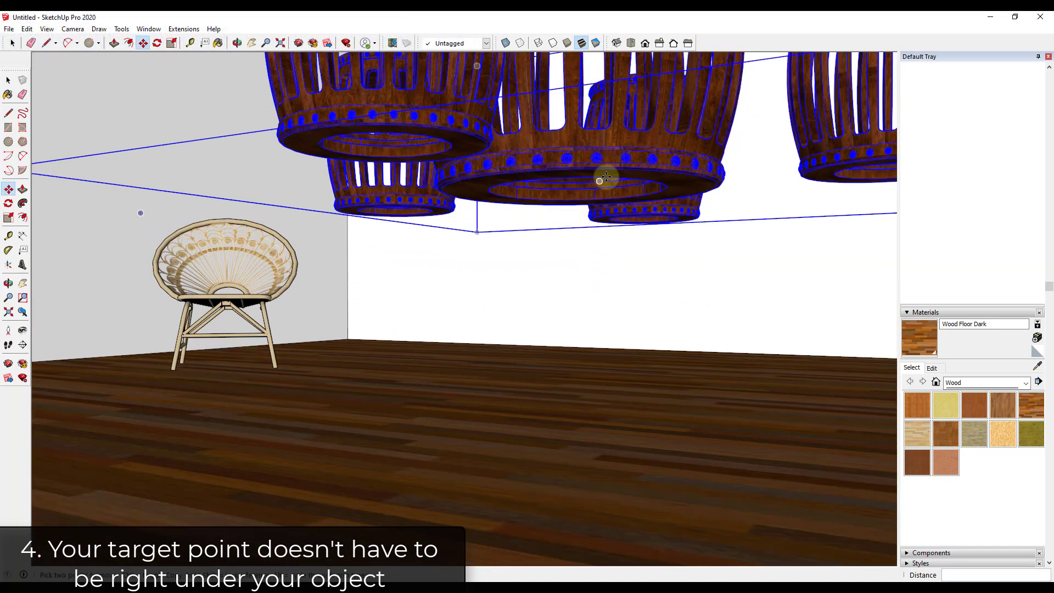
pyautogui.click(576, 172)
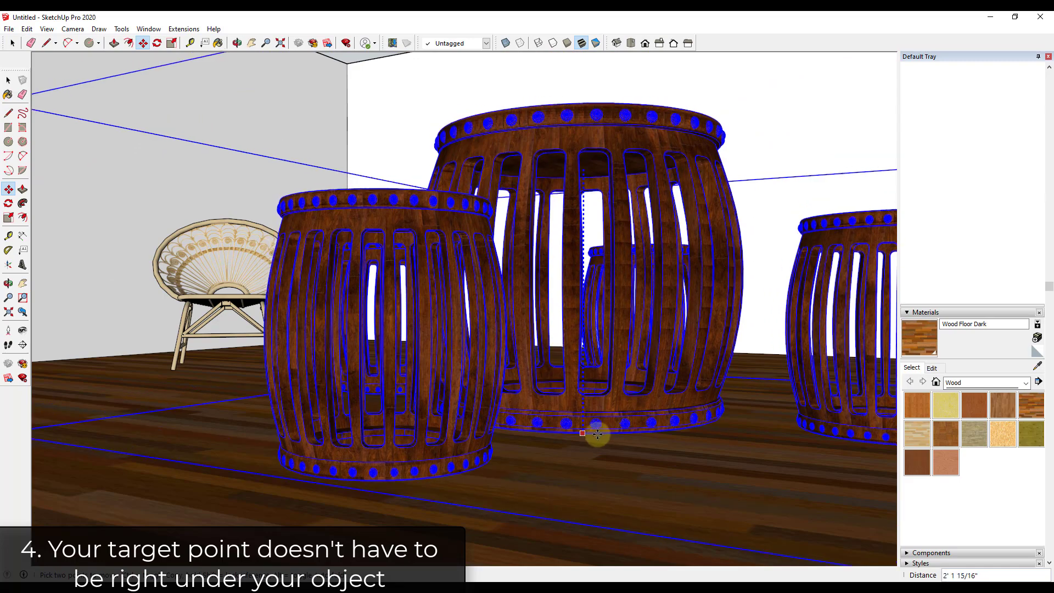
pyautogui.scroll(-10, 597, 433)
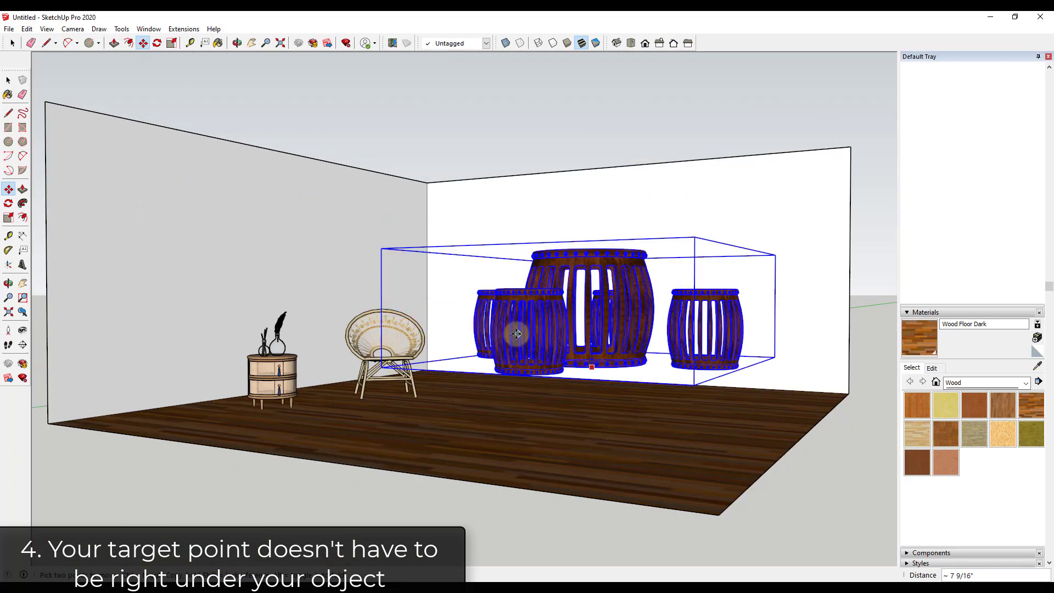
pyautogui.click(46, 425)
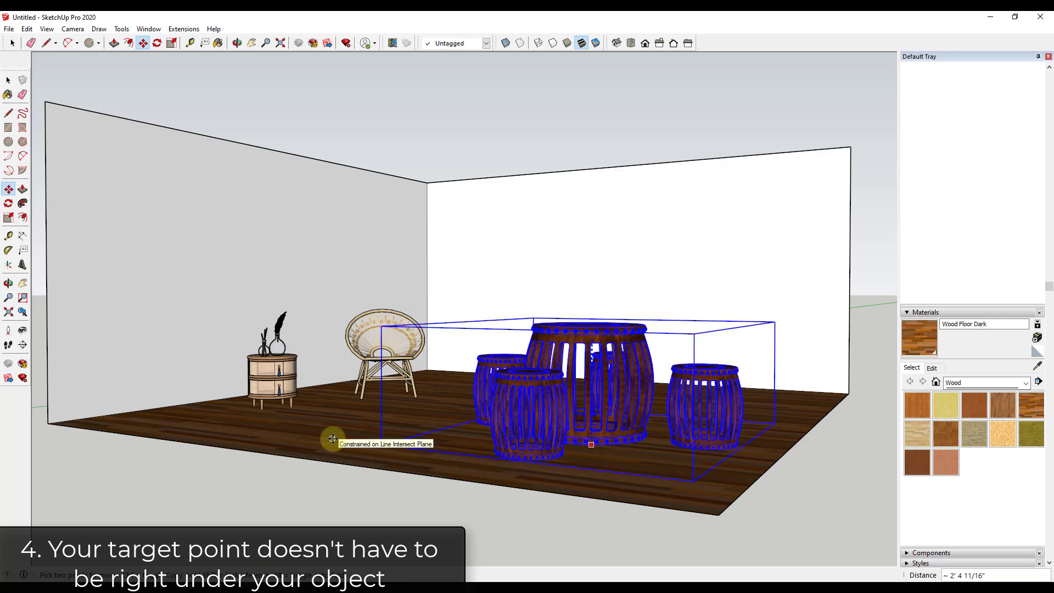
pyautogui.click(591, 454)
pyautogui.press('space')
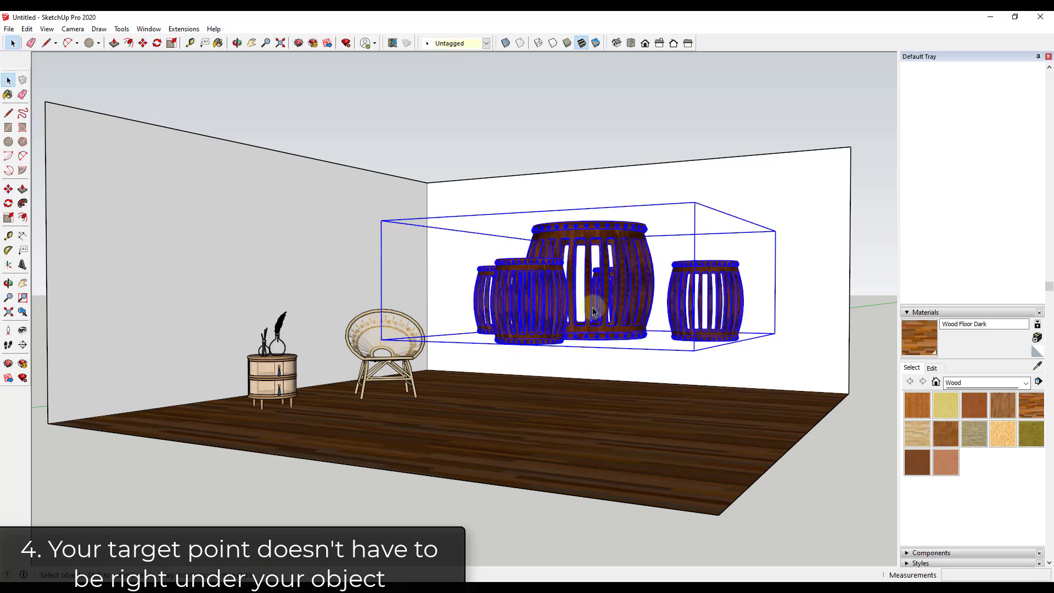
# Step: Lower the barrel set from a small barrel's underside along the locked blue axis, using the room's back floor corner as target
pyautogui.press('m')
pyautogui.scroll(6, 517, 337)
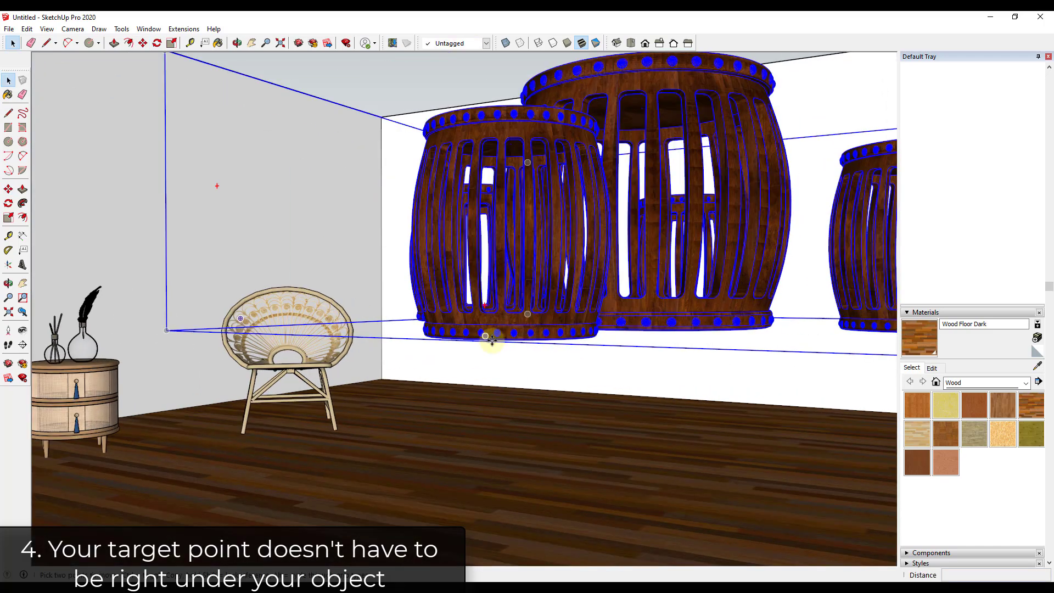
pyautogui.scroll(8, 496, 339)
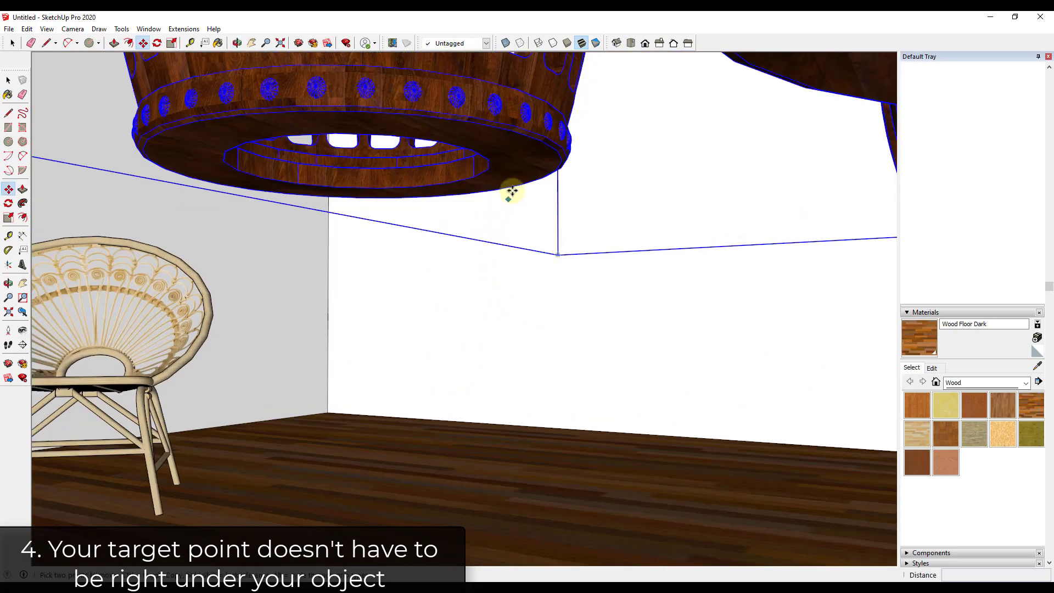
pyautogui.click(511, 191)
pyautogui.scroll(-10, 511, 193)
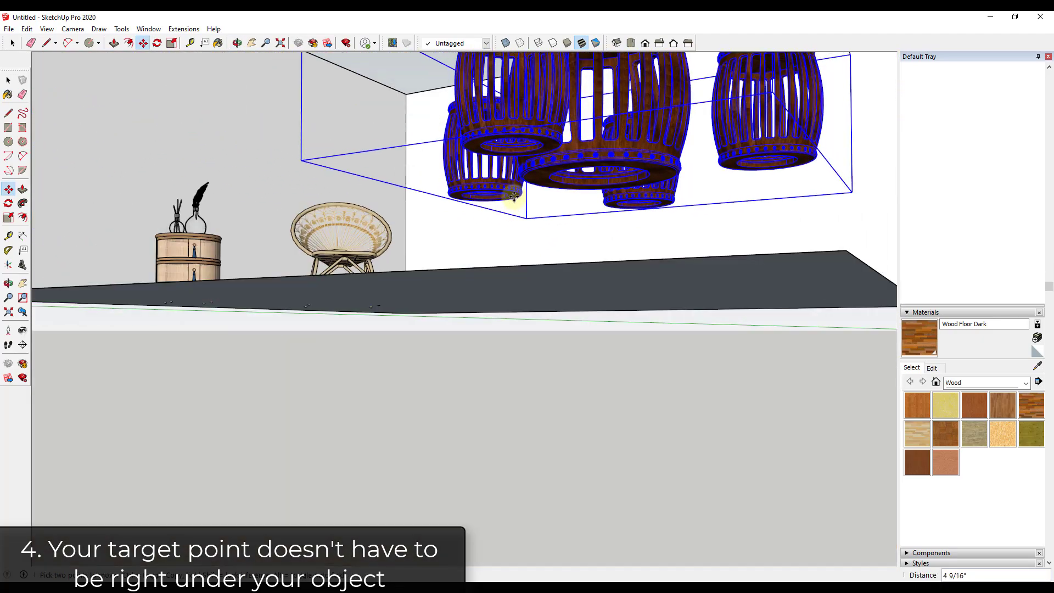
pyautogui.keyDown('shift'); pyautogui.moveTo(522, 204); pyautogui.dragTo(508, 329, button='middle'); pyautogui.keyUp('shift')
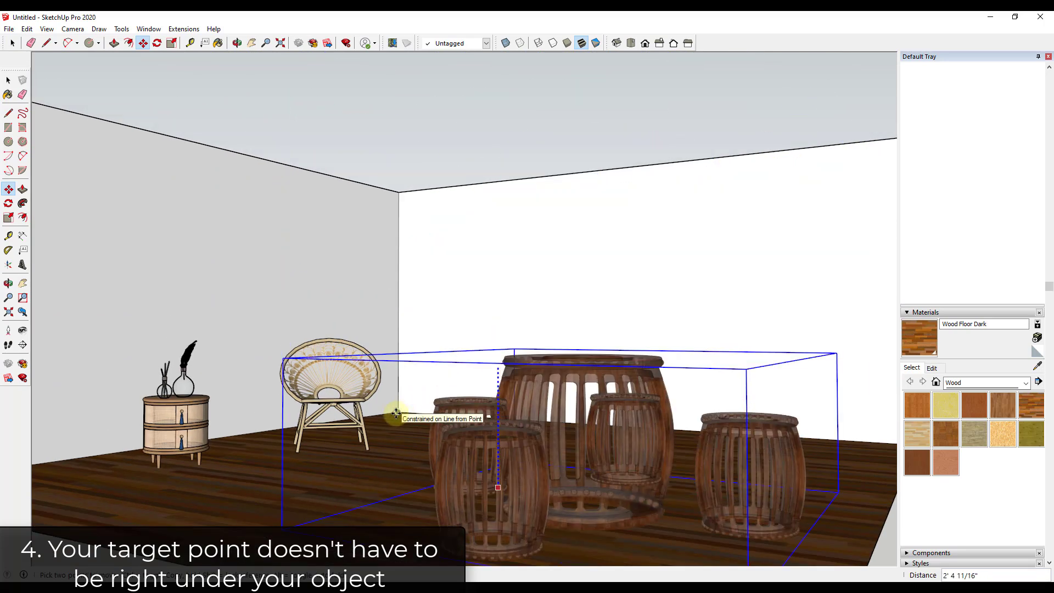
pyautogui.click(396, 412)
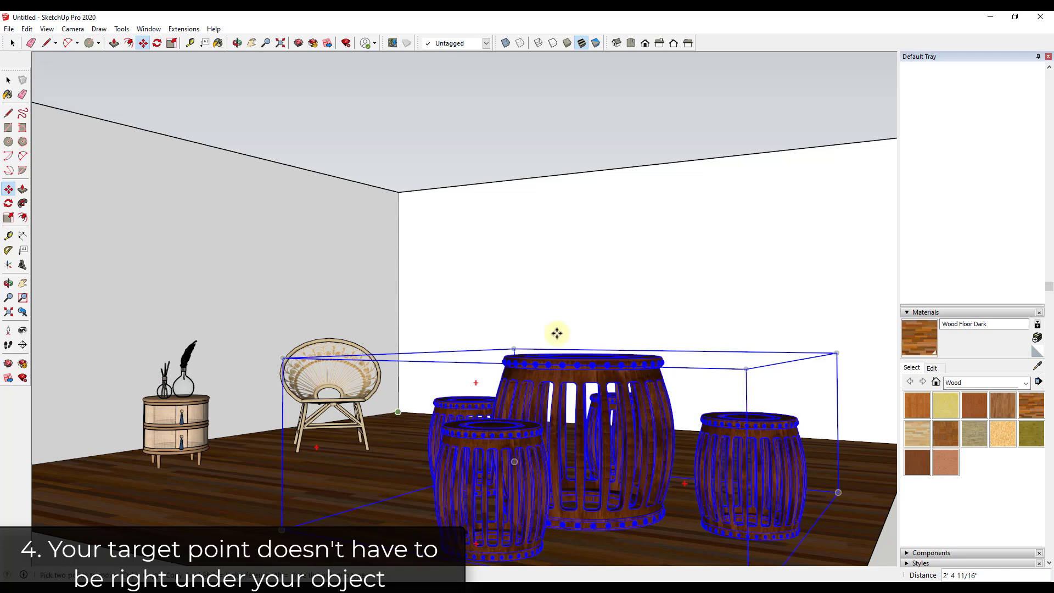
pyautogui.scroll(-4, 395, 384)
pyautogui.scroll(2, 552, 450)
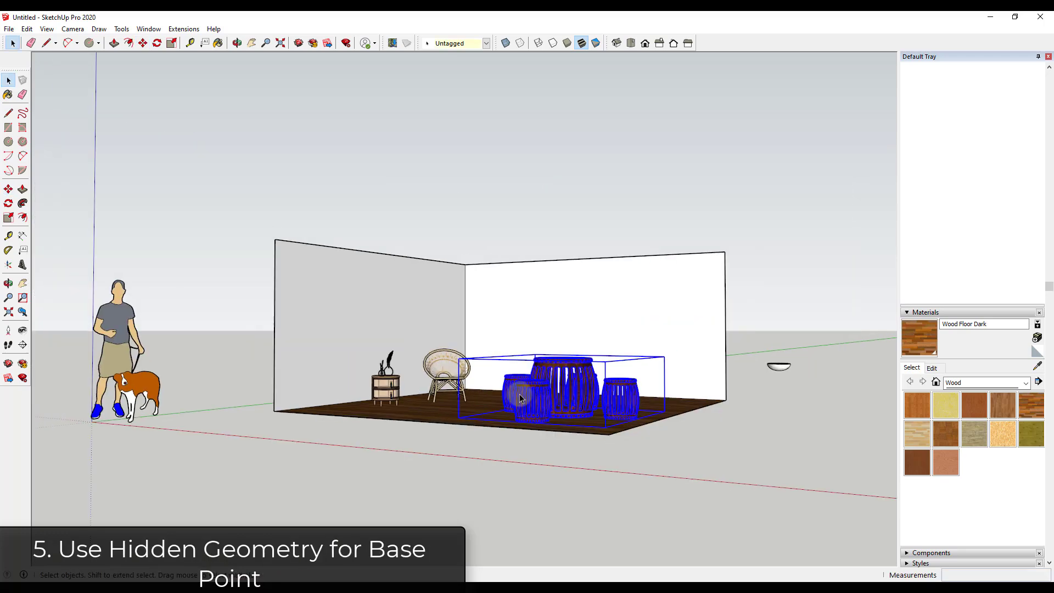
# Step: Make the loose bowl geometry outside the room into a group
pyautogui.scroll(5, 677, 453)
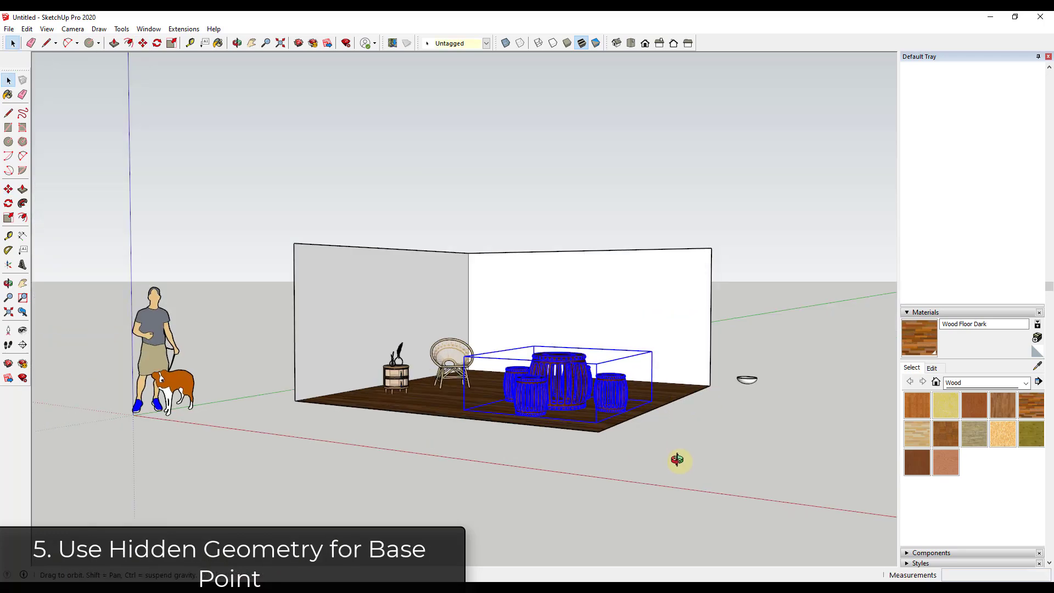
pyautogui.scroll(5, 749, 398)
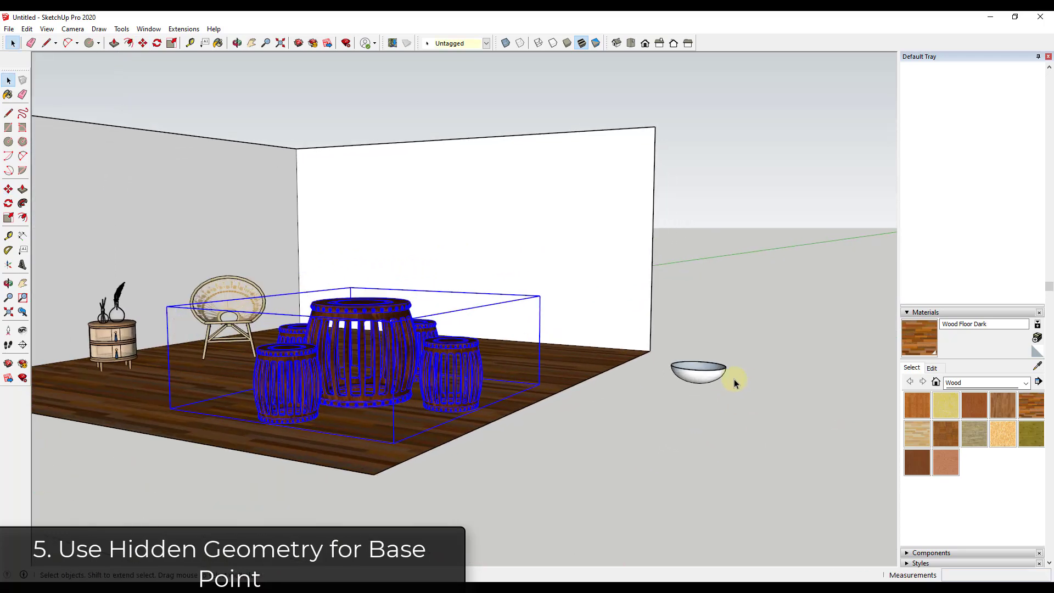
pyautogui.moveTo(743, 384); pyautogui.dragTo(695, 381, button='middle')
pyautogui.click(686, 373)
pyautogui.rightClick(685, 372)
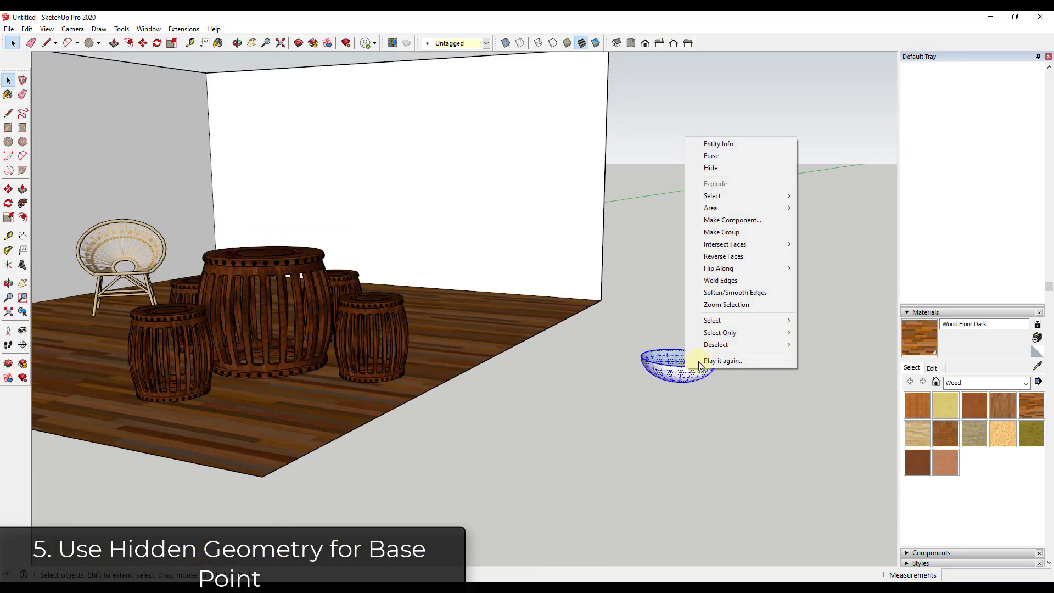
pyautogui.click(727, 235)
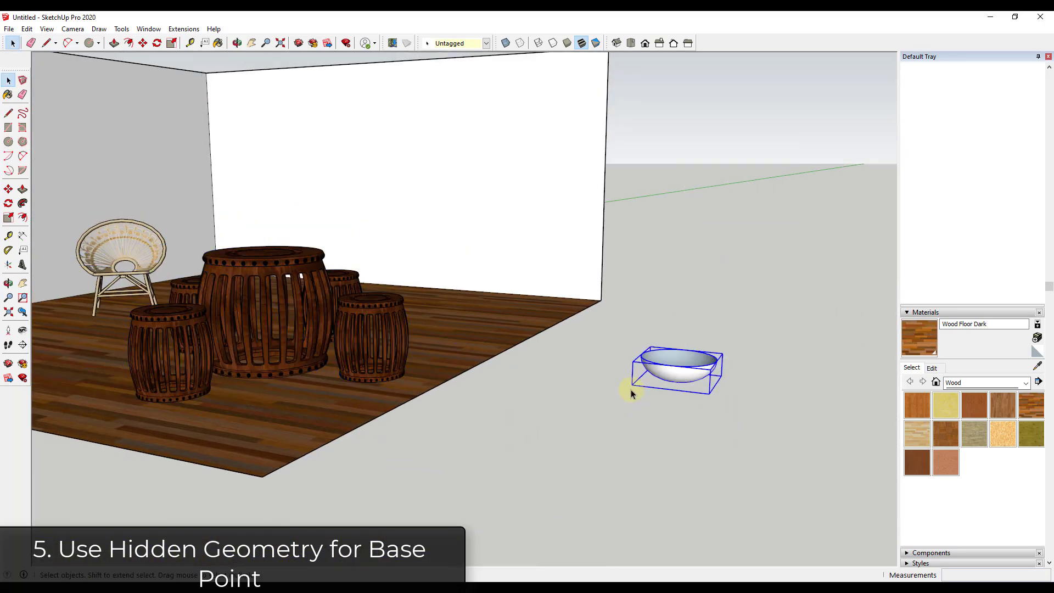
# Step: In the top view, move the bowl along the red and green axes over the middle of the large barrel
pyautogui.click(629, 44)
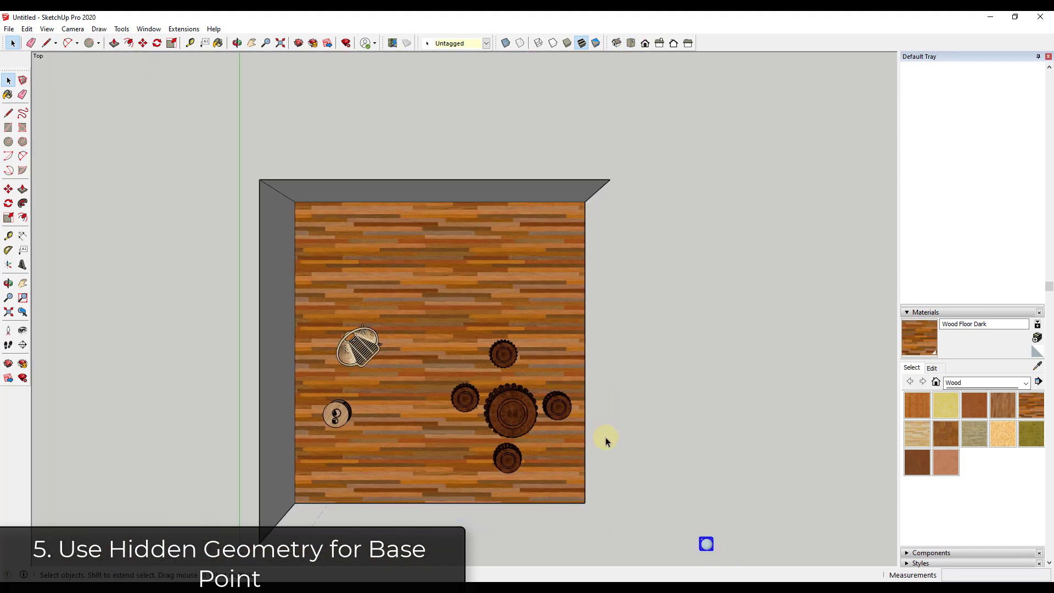
pyautogui.press('m')
pyautogui.click(689, 529)
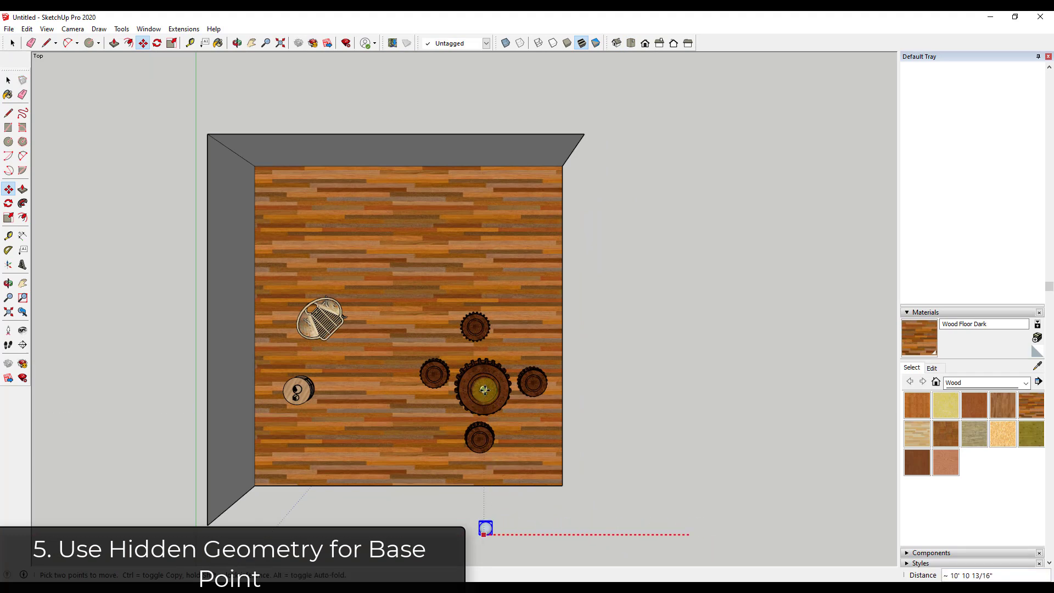
pyautogui.click(485, 529)
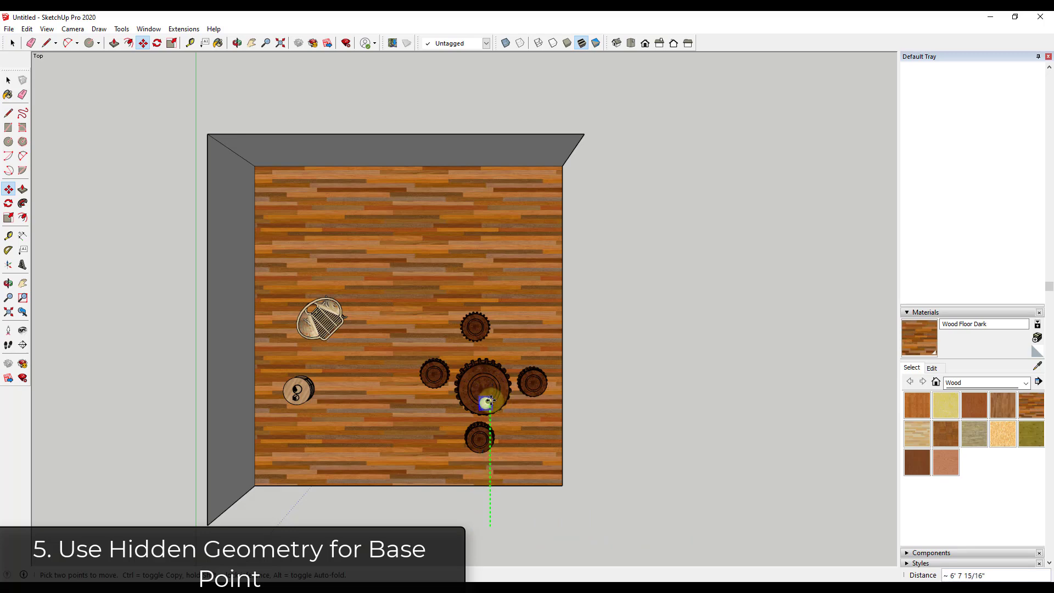
pyautogui.click(490, 391)
# Step: Raise the bowl straight up until it floats above the large barrel's top
pyautogui.moveTo(517, 459); pyautogui.dragTo(460, 383, button='middle')
pyautogui.click(472, 373)
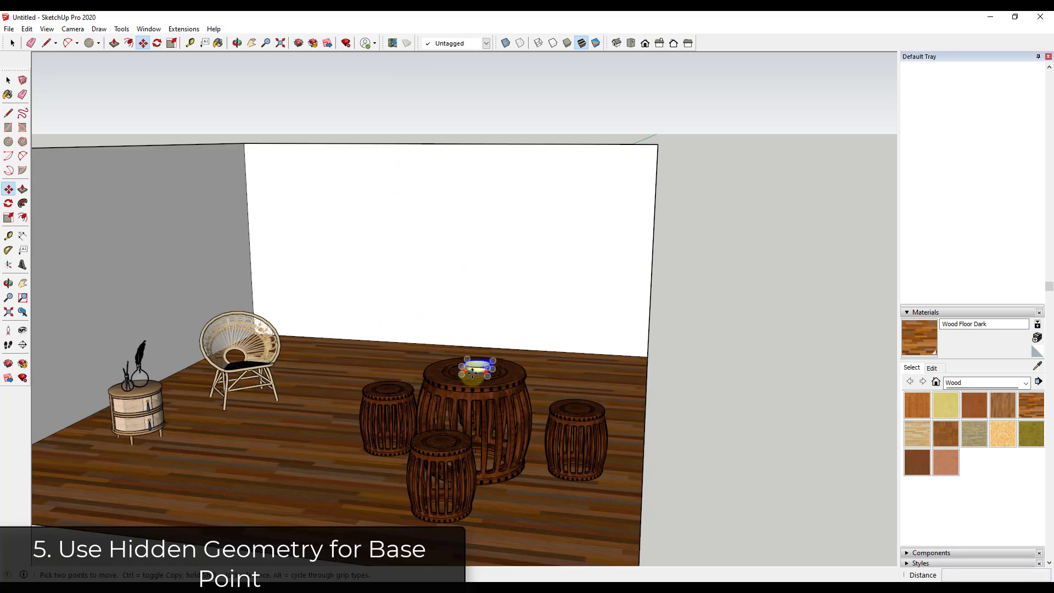
pyautogui.click(473, 334)
# Step: Try to lower the bowl onto the large barrel using a base point on the bowl's curved side
pyautogui.scroll(6, 447, 411)
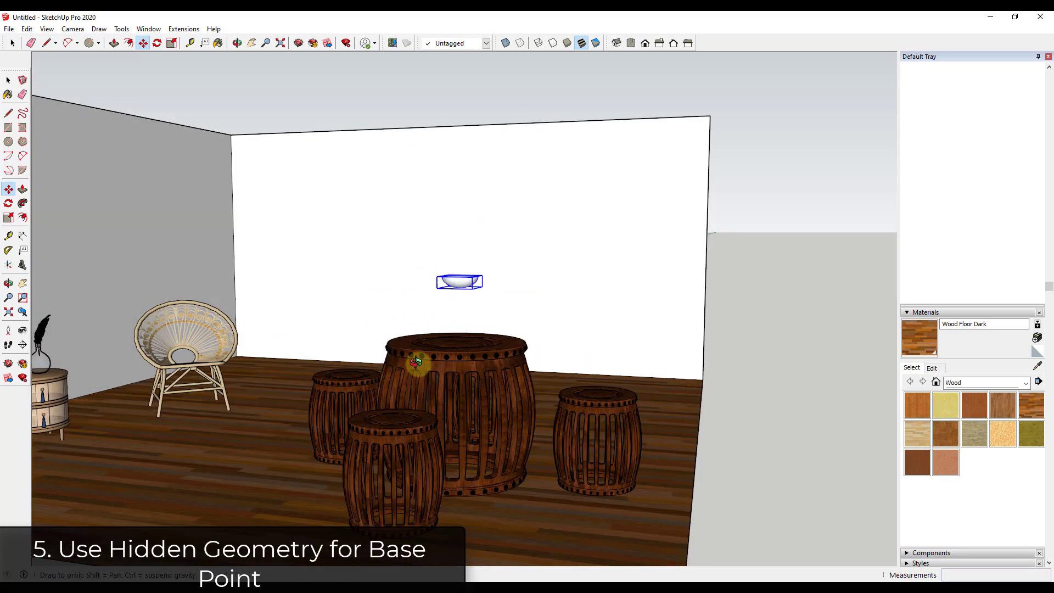
pyautogui.moveTo(481, 357); pyautogui.dragTo(438, 207, button='middle')
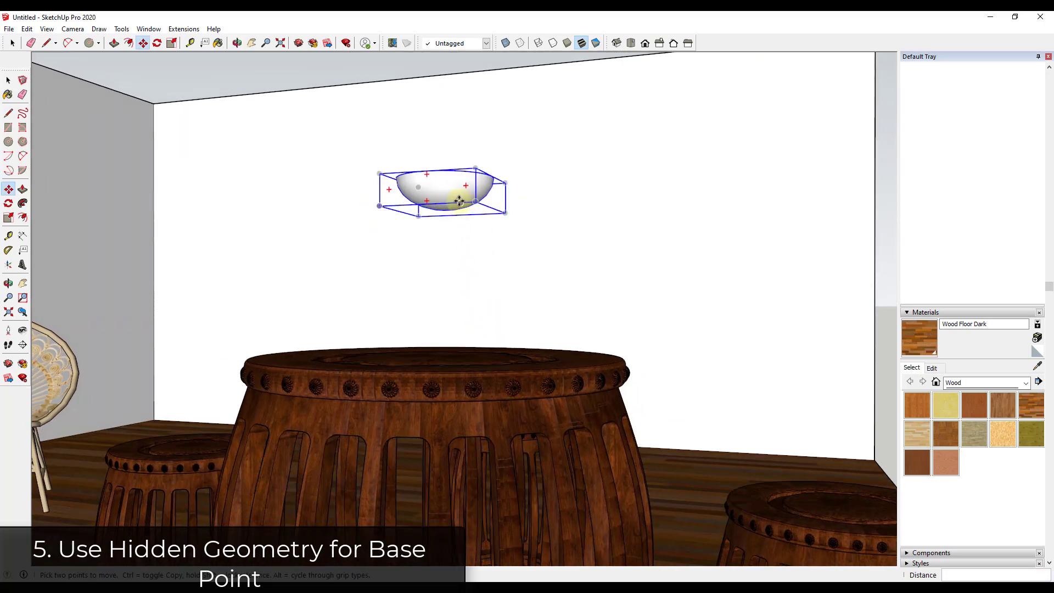
pyautogui.scroll(4, 460, 202)
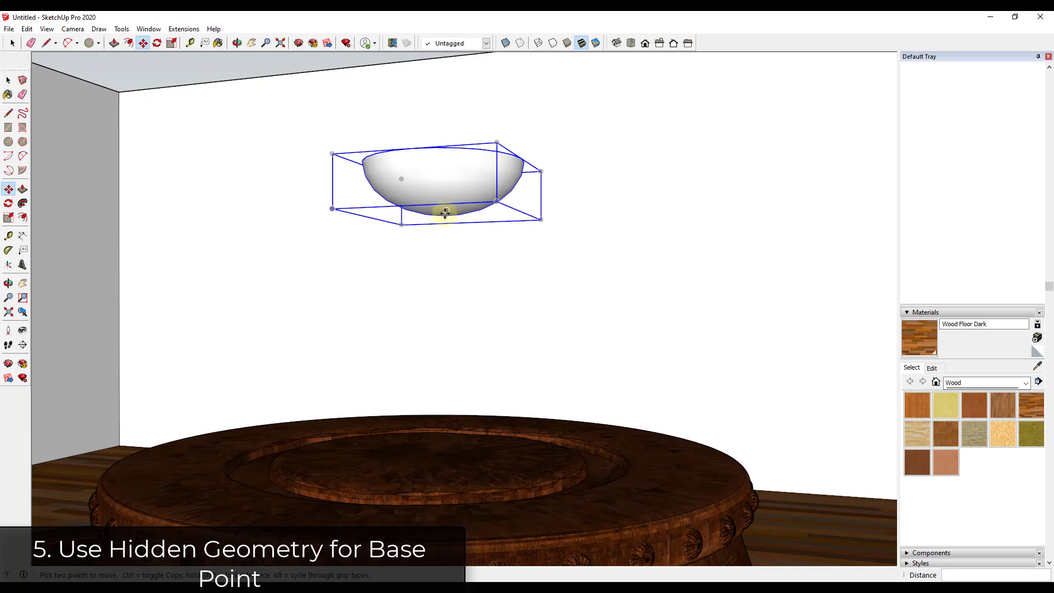
pyautogui.moveTo(451, 218); pyautogui.dragTo(489, 283, button='middle')
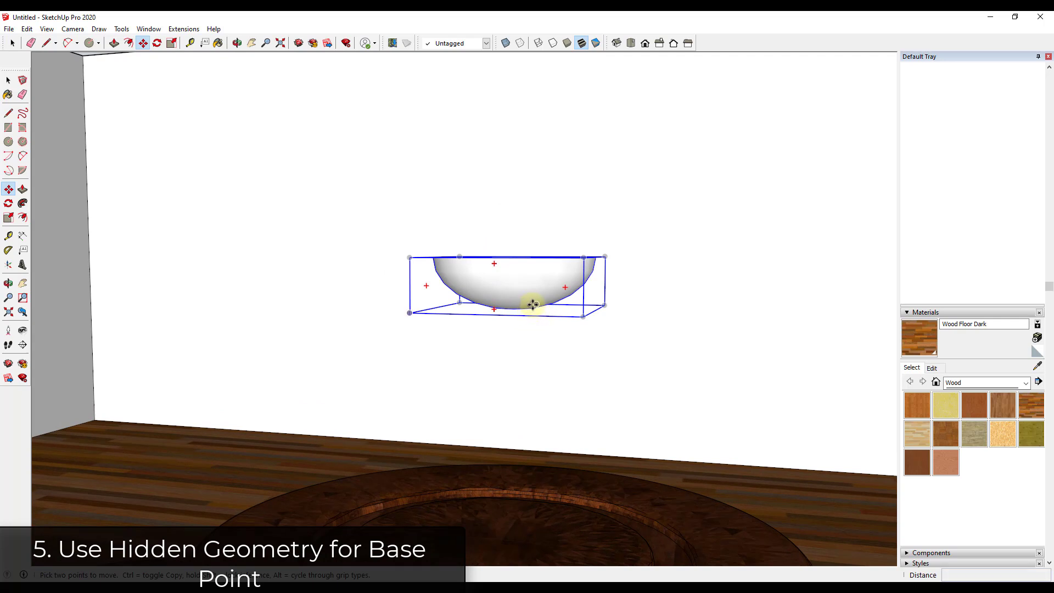
pyautogui.click(535, 305)
pyautogui.click(557, 491)
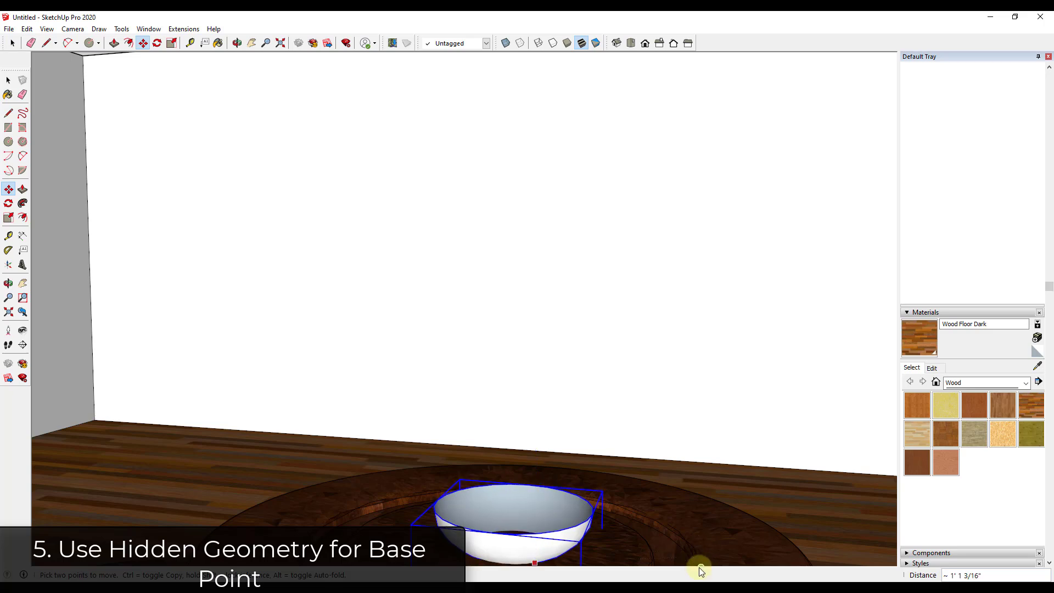
pyautogui.moveTo(554, 496); pyautogui.dragTo(497, 513, button='middle')
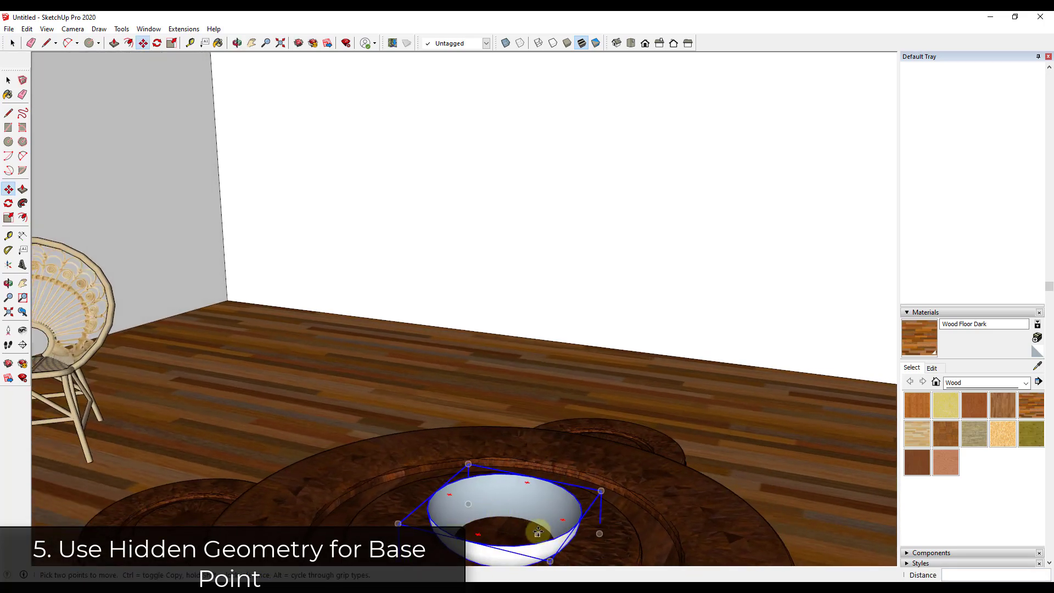
pyautogui.moveTo(537, 538); pyautogui.dragTo(538, 399, button='middle')
pyautogui.click(552, 495)
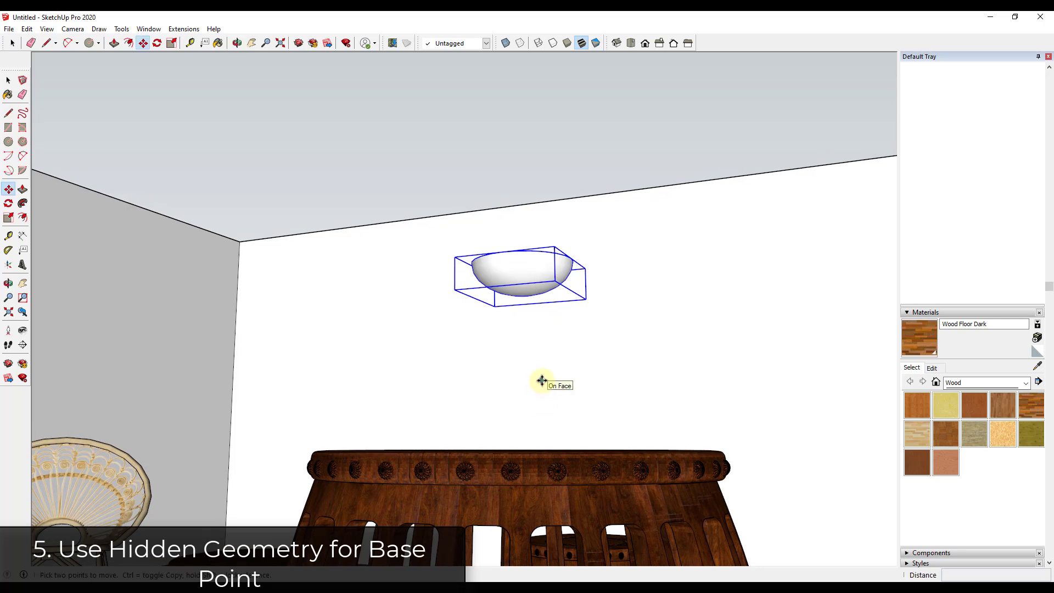
# Step: Turn on the display of hidden geometry so the bowl's curved surface offers edges and endpoints
pyautogui.click(46, 28)
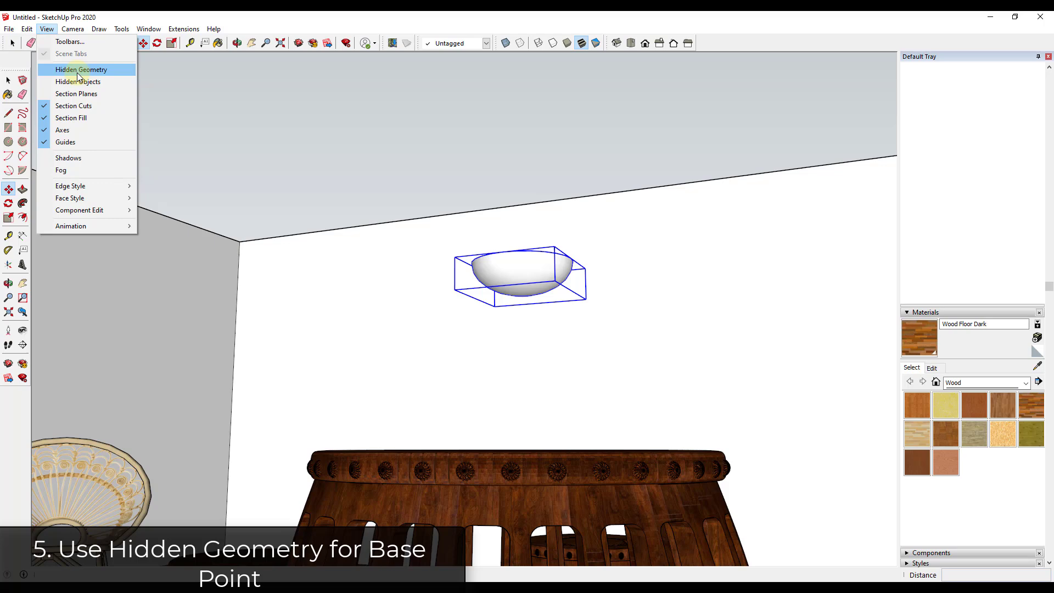
pyautogui.click(77, 69)
pyautogui.scroll(-2, 522, 324)
pyautogui.scroll(3, 344, 415)
pyautogui.moveTo(344, 415); pyautogui.dragTo(338, 465, button='middle')
pyautogui.scroll(5, 346, 463)
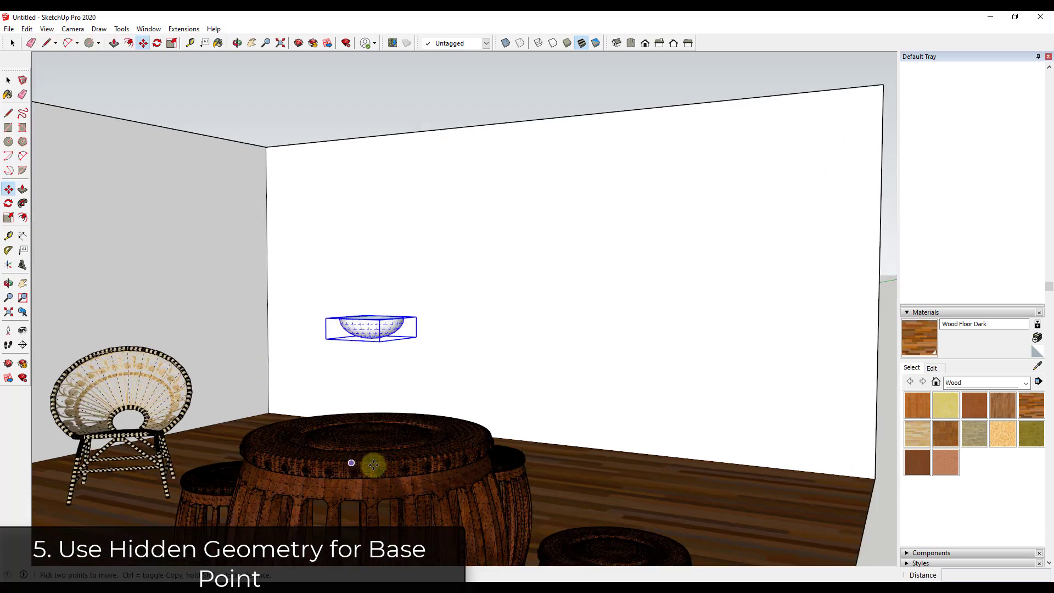
pyautogui.scroll(1, 405, 452)
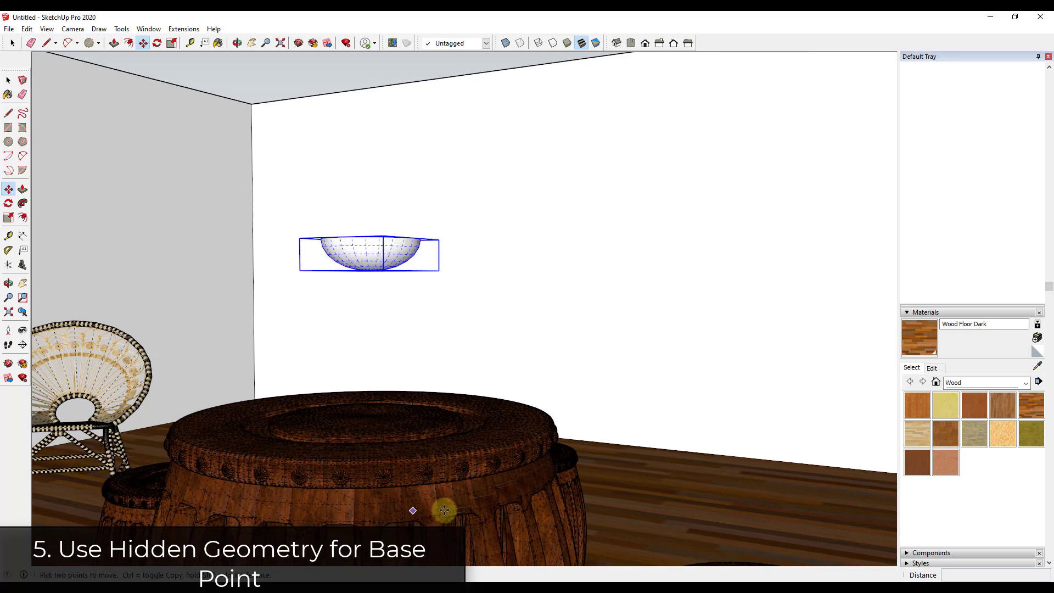
# Step: Move the bowl straight down onto the large barrel's top, using the hidden-geometry endpoint at the bowl's underside centre as base point
pyautogui.moveTo(294, 433); pyautogui.dragTo(367, 271, button='middle')
pyautogui.scroll(3, 367, 270)
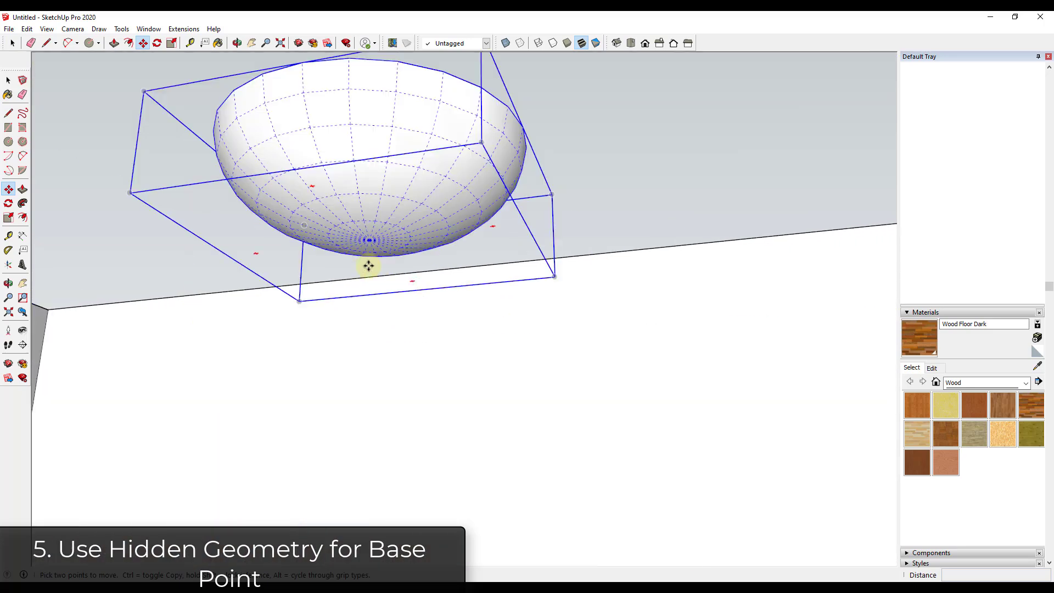
pyautogui.scroll(-2, 368, 267)
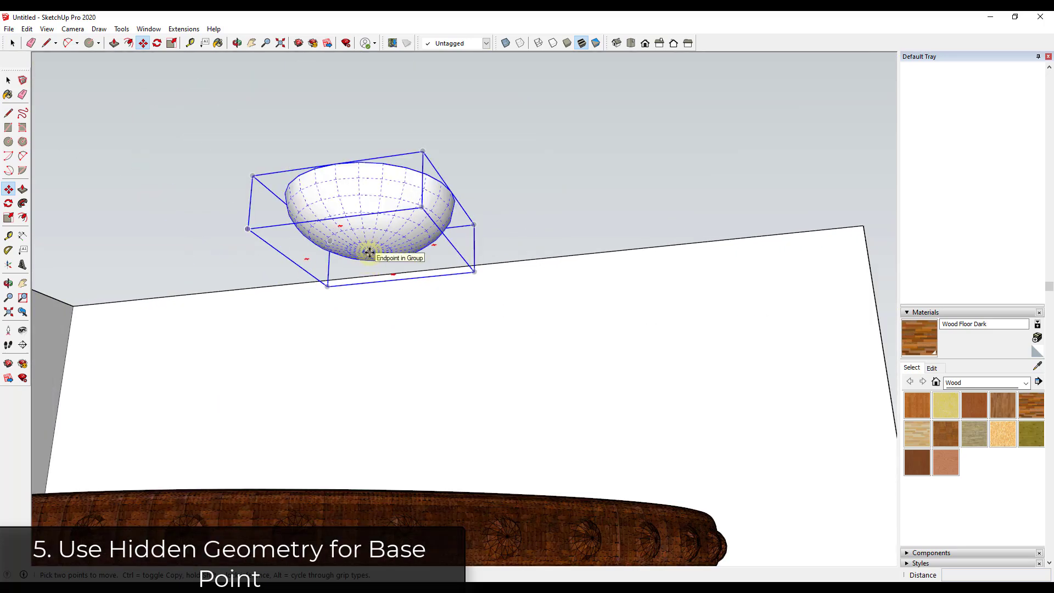
pyautogui.click(368, 252)
pyautogui.scroll(-5, 449, 347)
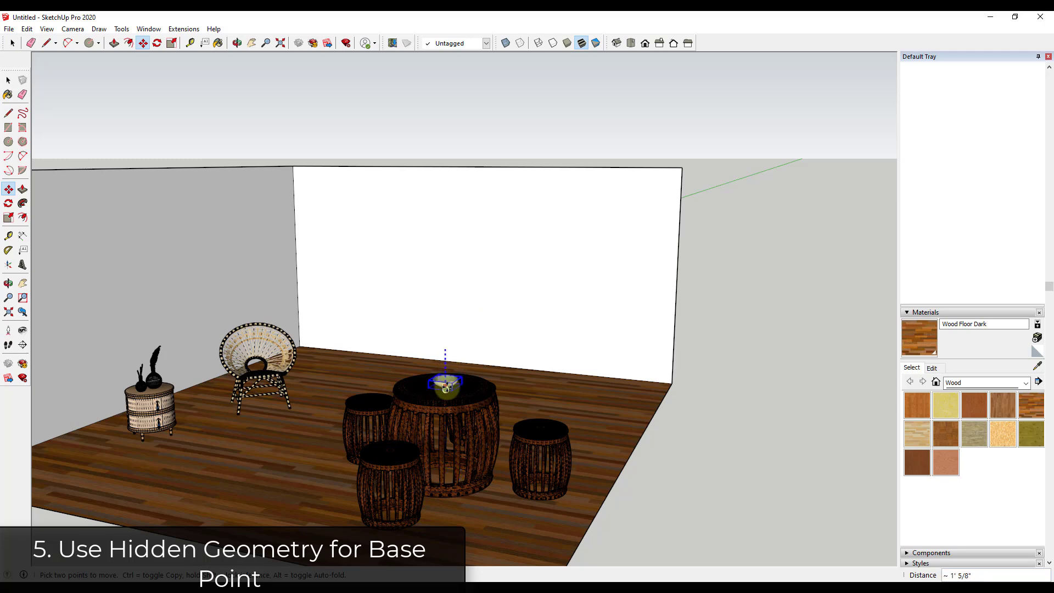
pyautogui.click(445, 388)
pyautogui.scroll(5, 444, 384)
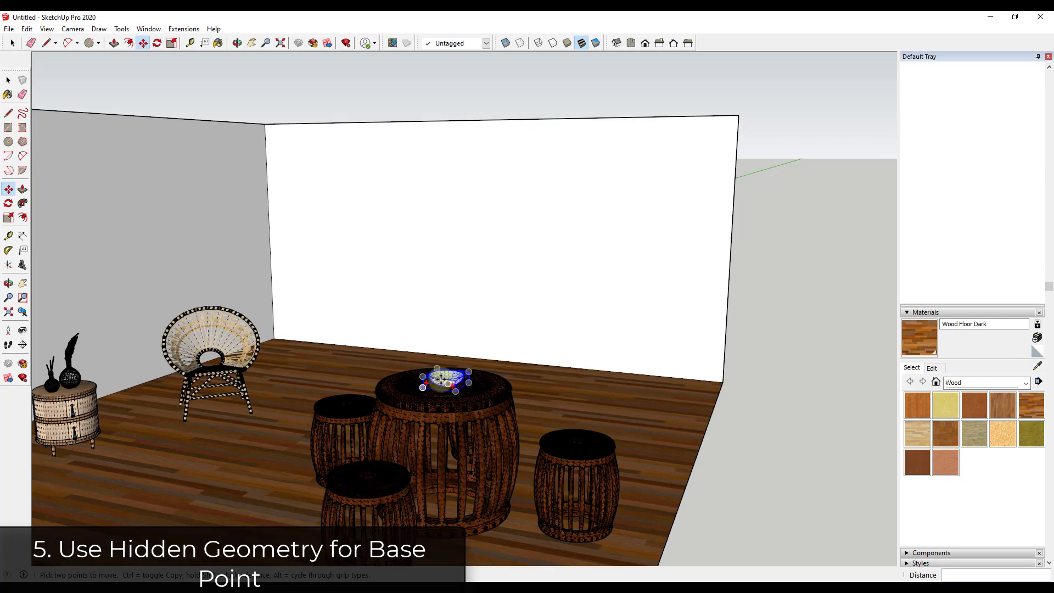
pyautogui.scroll(3, 458, 384)
pyautogui.moveTo(459, 395); pyautogui.dragTo(445, 377, button='middle')
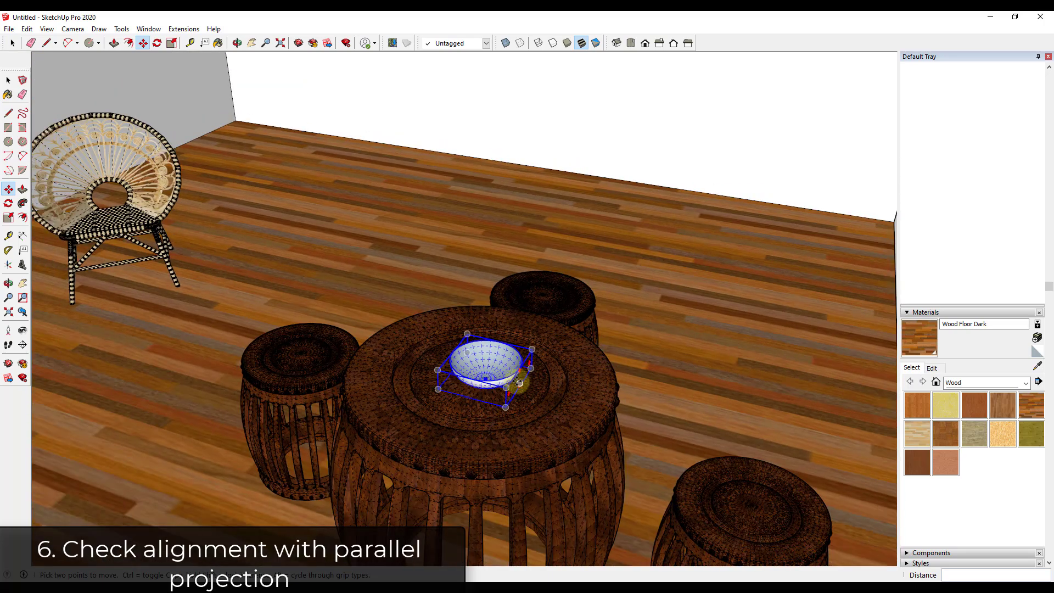
# Step: Show the room in the front standard view and set the camera to parallel projection to check the furniture's vertical alignment
pyautogui.scroll(-3, 516, 386)
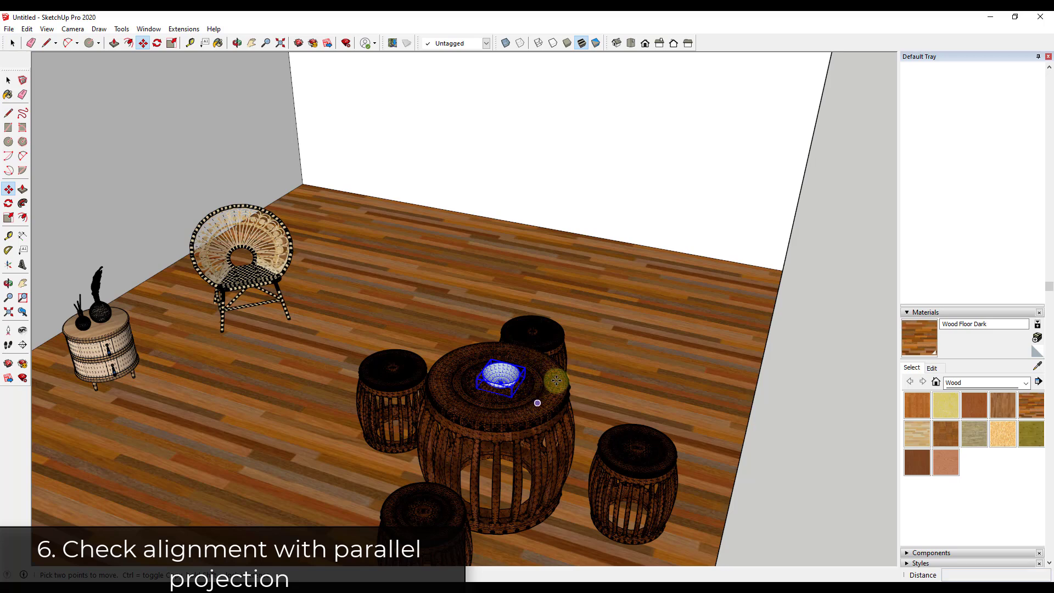
pyautogui.scroll(-4, 553, 365)
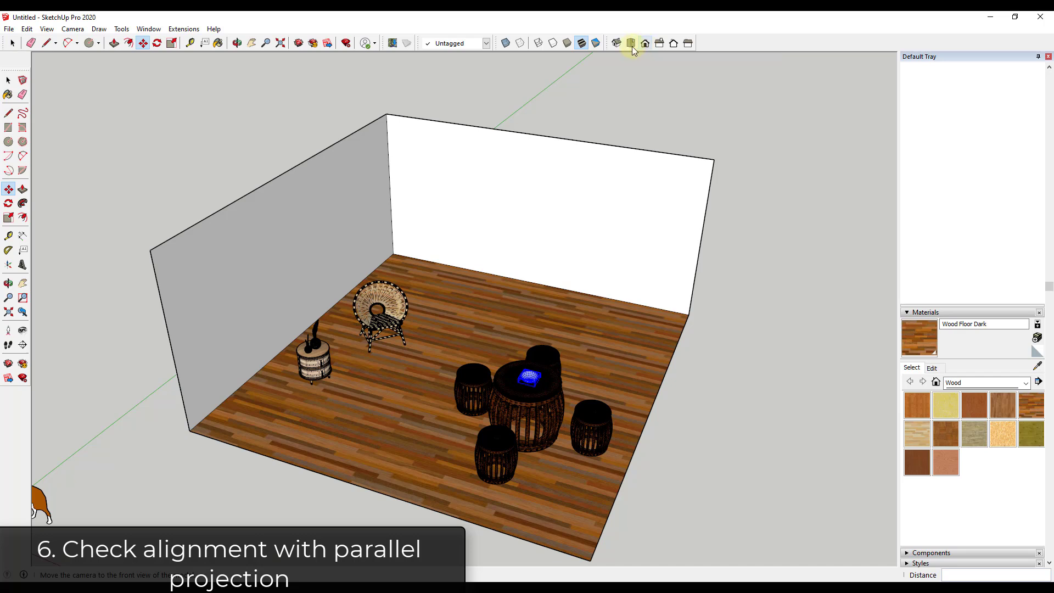
pyautogui.moveTo(609, 43); pyautogui.dragTo(648, 48)
pyautogui.click(647, 44)
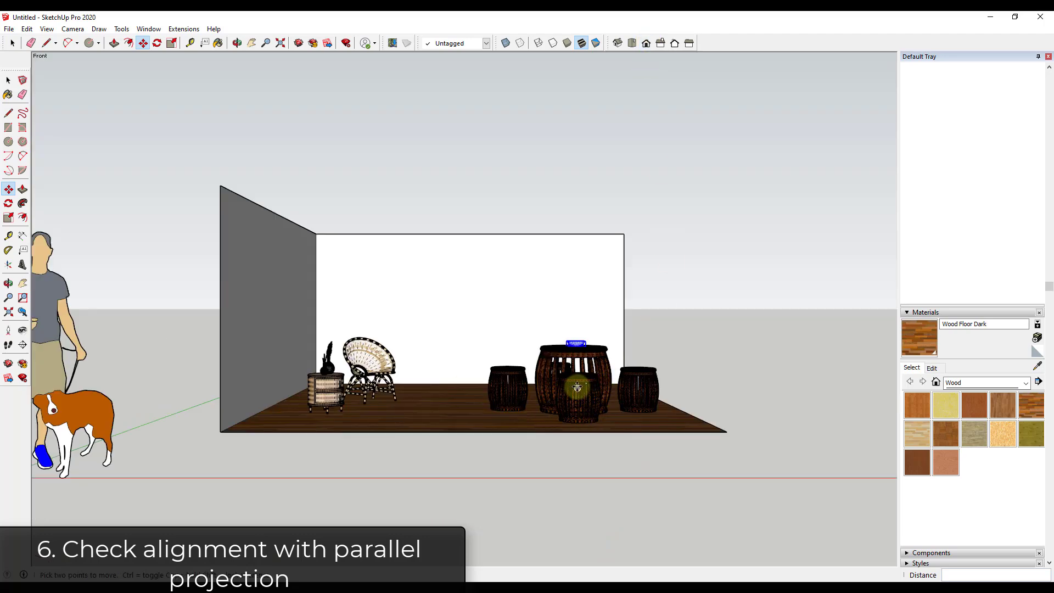
pyautogui.scroll(3, 607, 424)
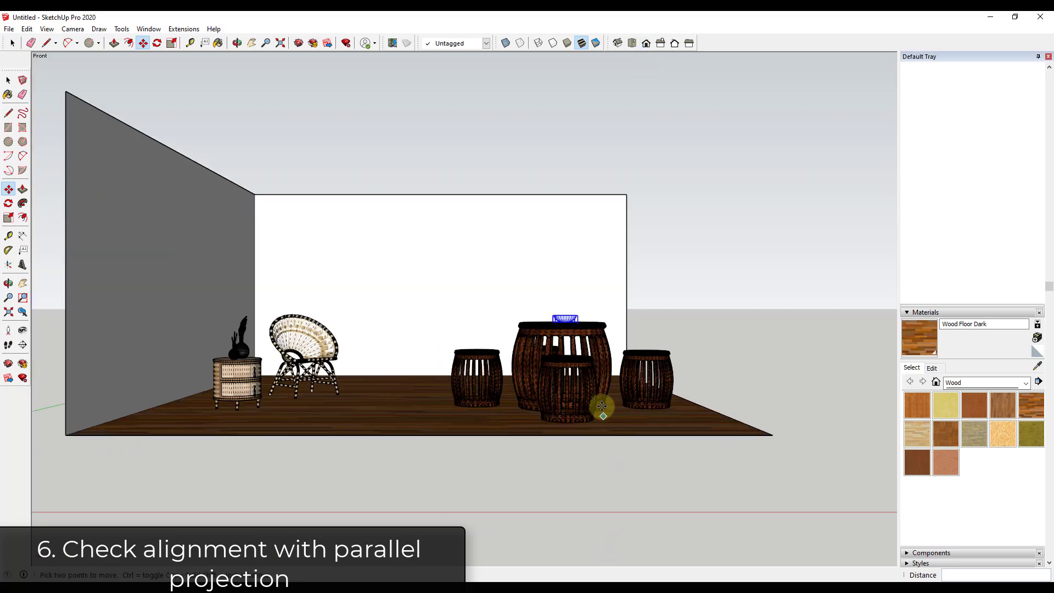
pyautogui.scroll(2, 601, 410)
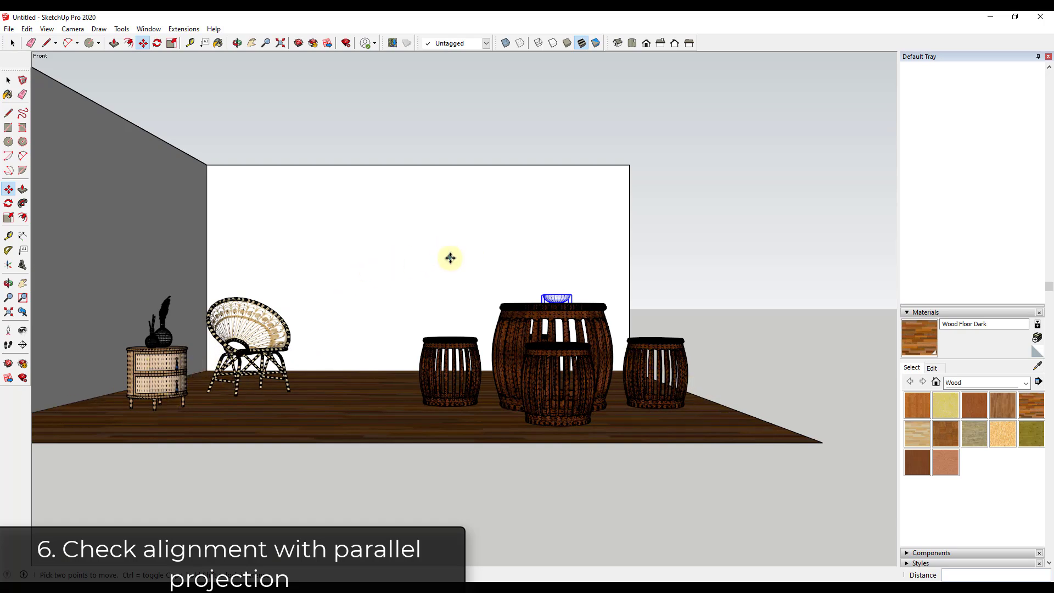
pyautogui.click(72, 29)
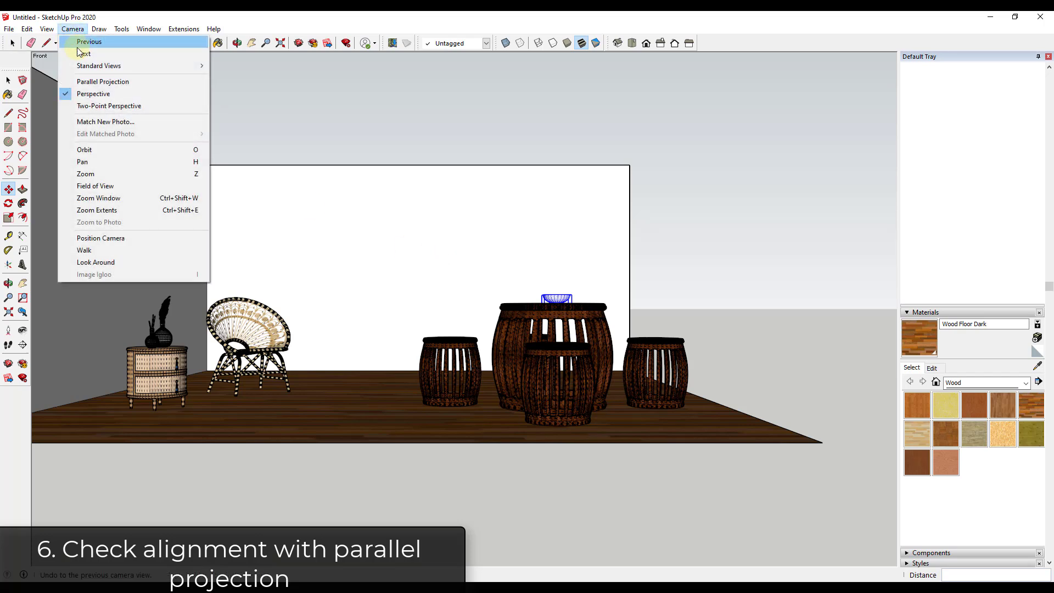
pyautogui.click(108, 86)
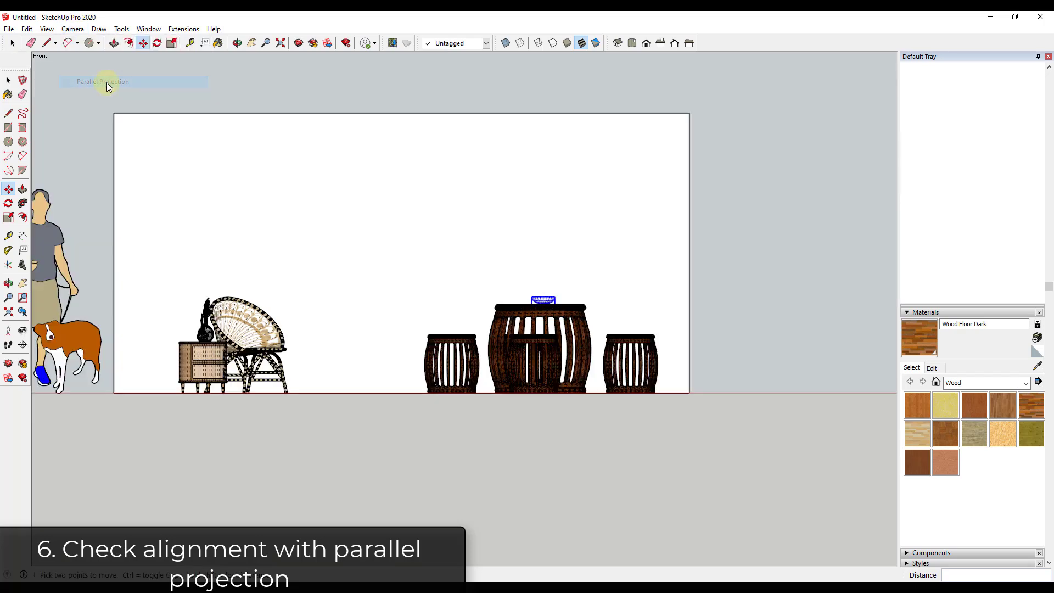
pyautogui.scroll(4, 552, 384)
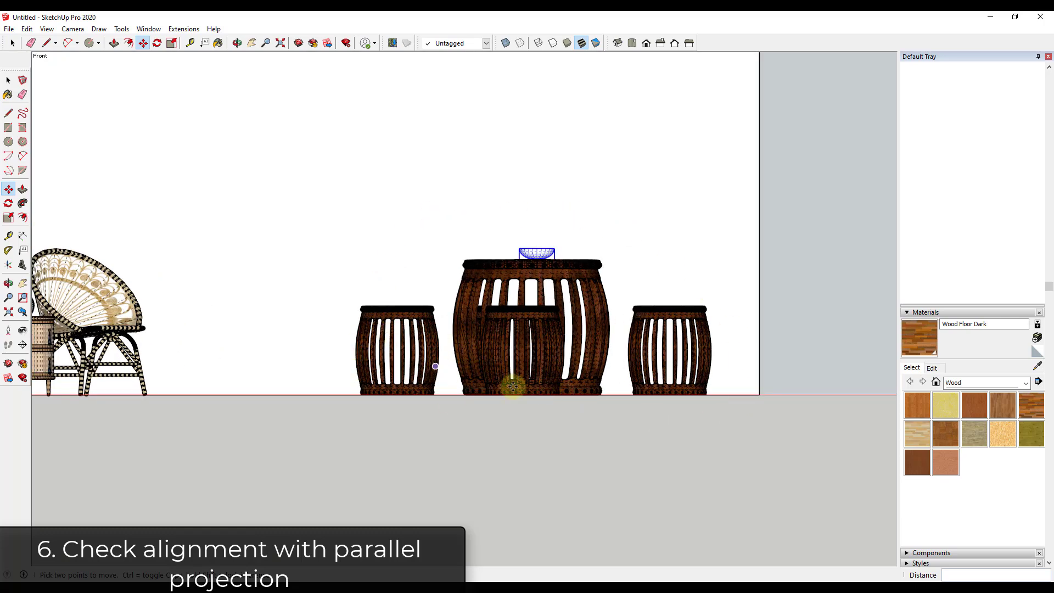
pyautogui.scroll(-4, 689, 338)
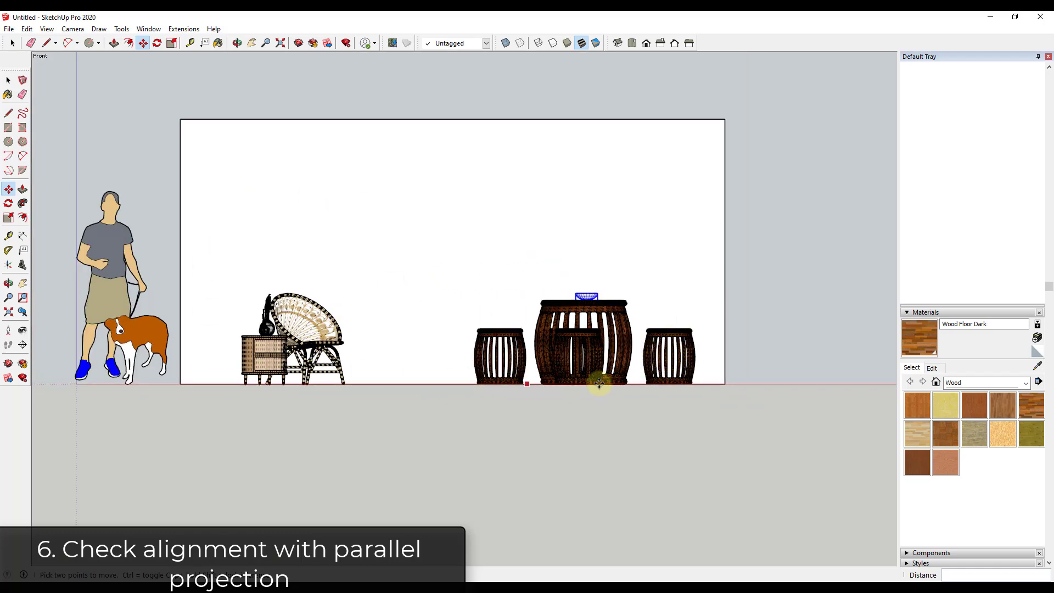
# Step: Raise the drawer cabinet vertically from the bottom of one of its legs to the floor level at the room's corner
pyautogui.press('space')
pyautogui.scroll(6, 197, 373)
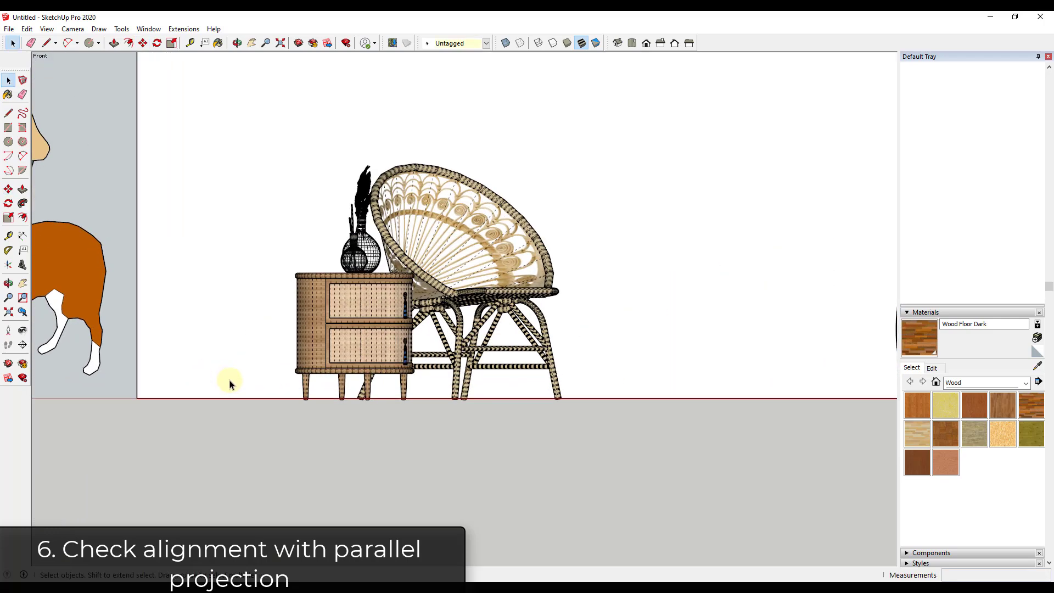
pyautogui.scroll(5, 357, 390)
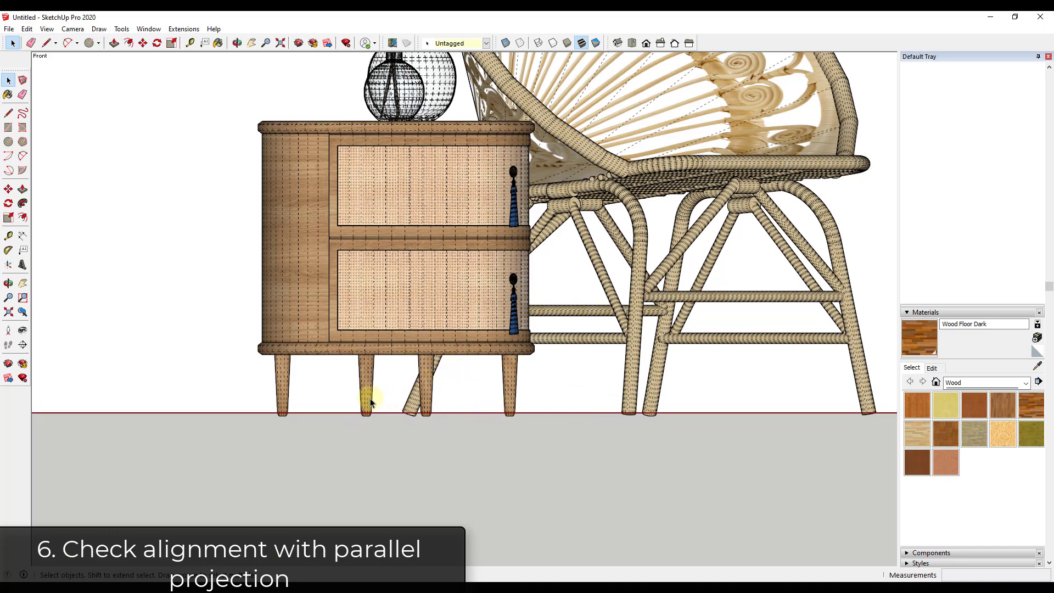
pyautogui.click(365, 402)
pyautogui.scroll(5, 361, 407)
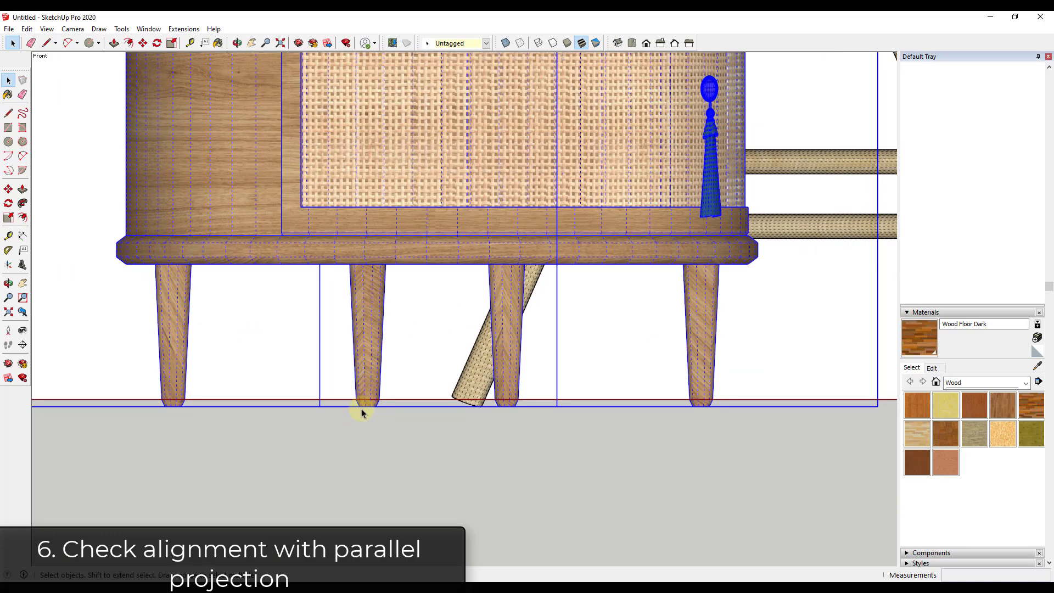
pyautogui.scroll(4, 362, 406)
pyautogui.scroll(-2, 356, 402)
pyautogui.press('m')
pyautogui.click(368, 408)
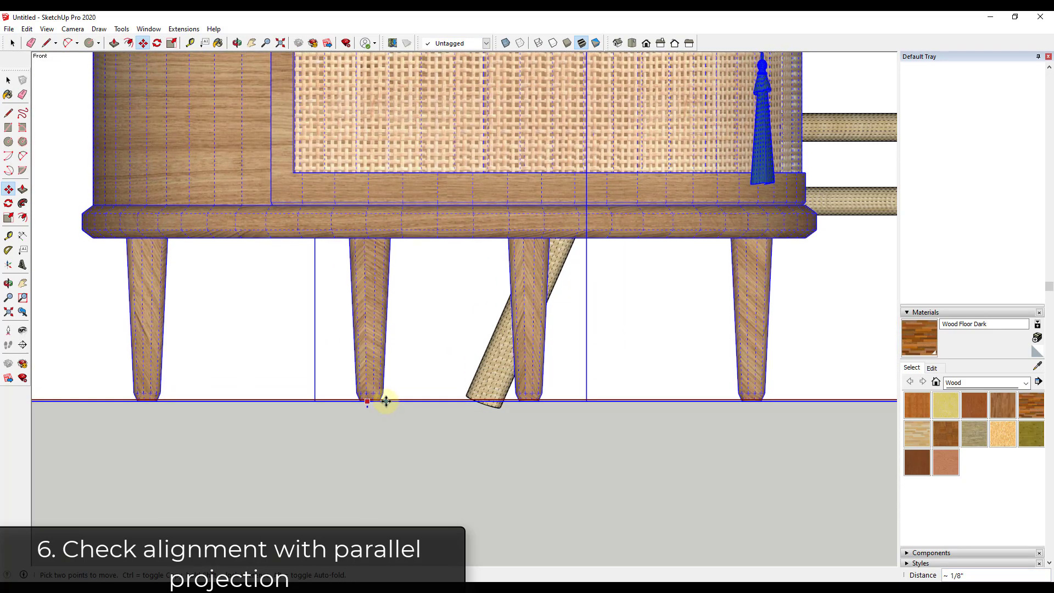
pyautogui.scroll(-1, 383, 401)
pyautogui.click(383, 396)
pyautogui.scroll(-6, 348, 390)
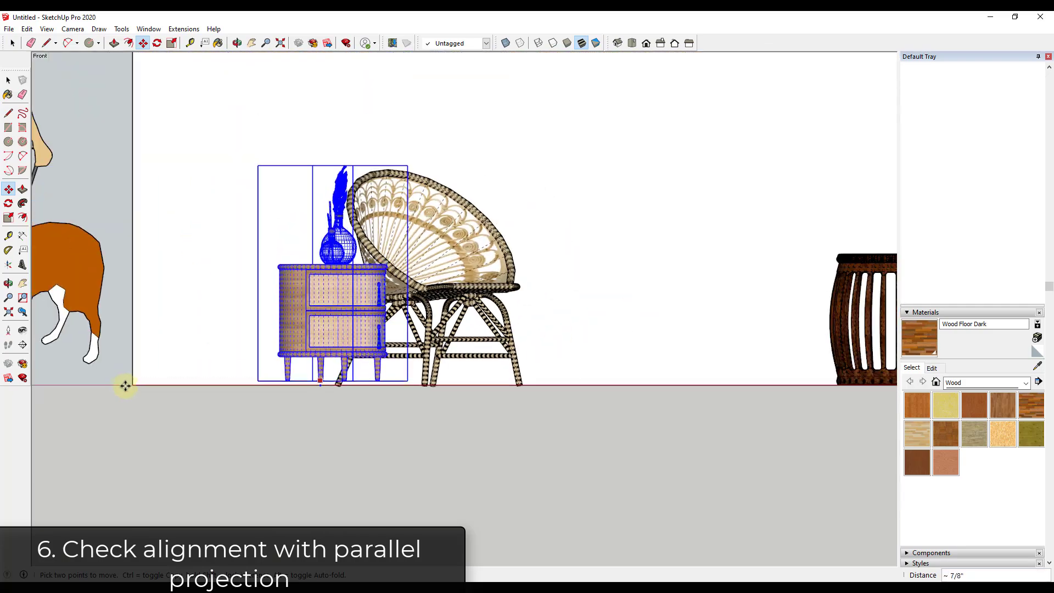
pyautogui.scroll(3, 318, 386)
pyautogui.scroll(2, 318, 387)
pyautogui.scroll(1, 331, 383)
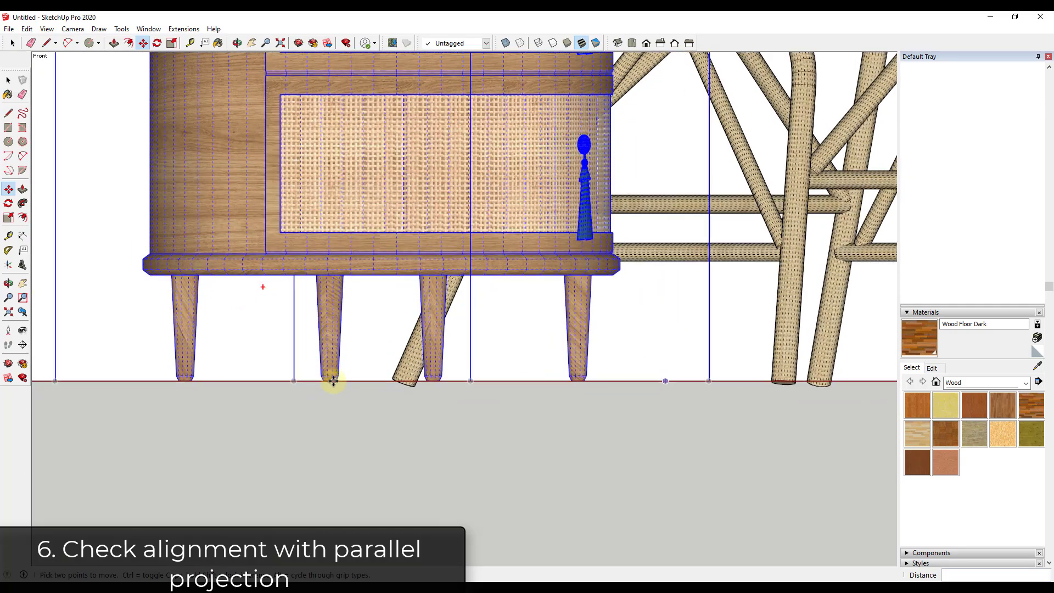
# Step: Raise the wicker chair vertically from the bottom of its leg to the floor level at the room's corner
pyautogui.scroll(-3, 706, 365)
pyautogui.scroll(4, 593, 364)
pyautogui.press('space')
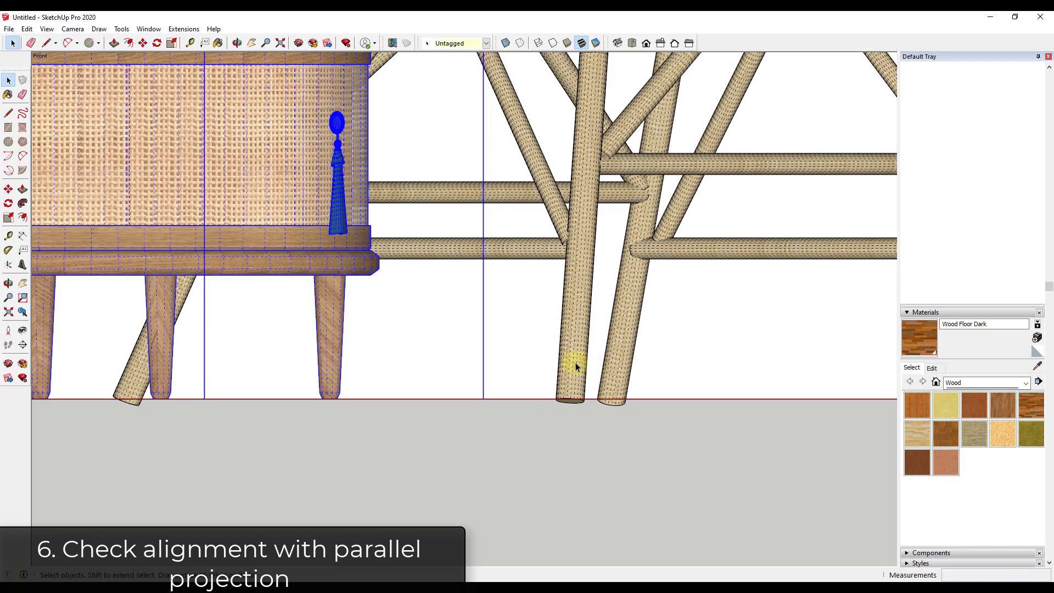
pyautogui.click(578, 375)
pyautogui.press('m')
pyautogui.scroll(3, 577, 396)
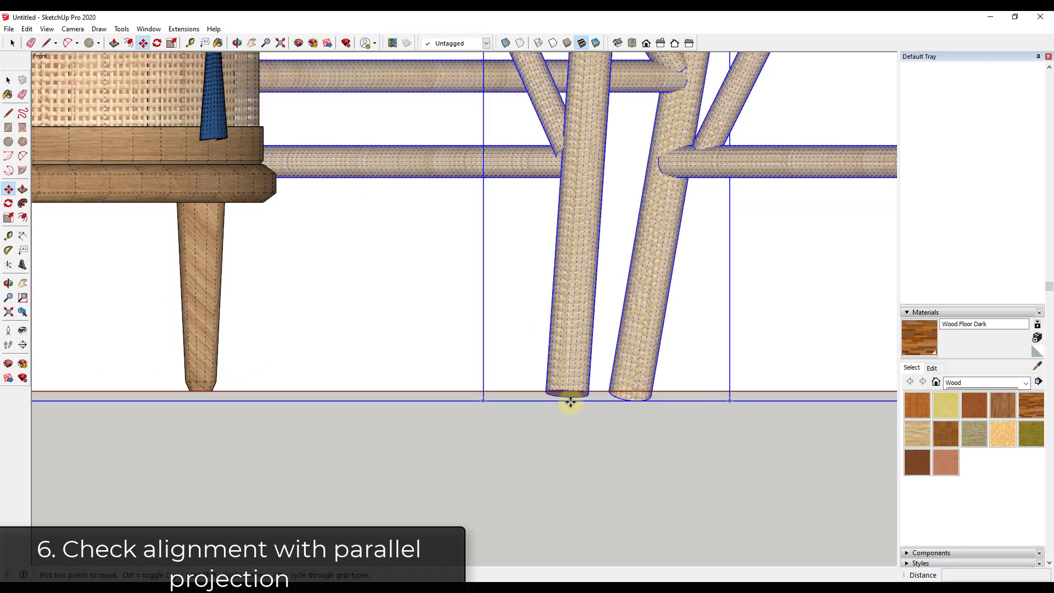
pyautogui.click(569, 400)
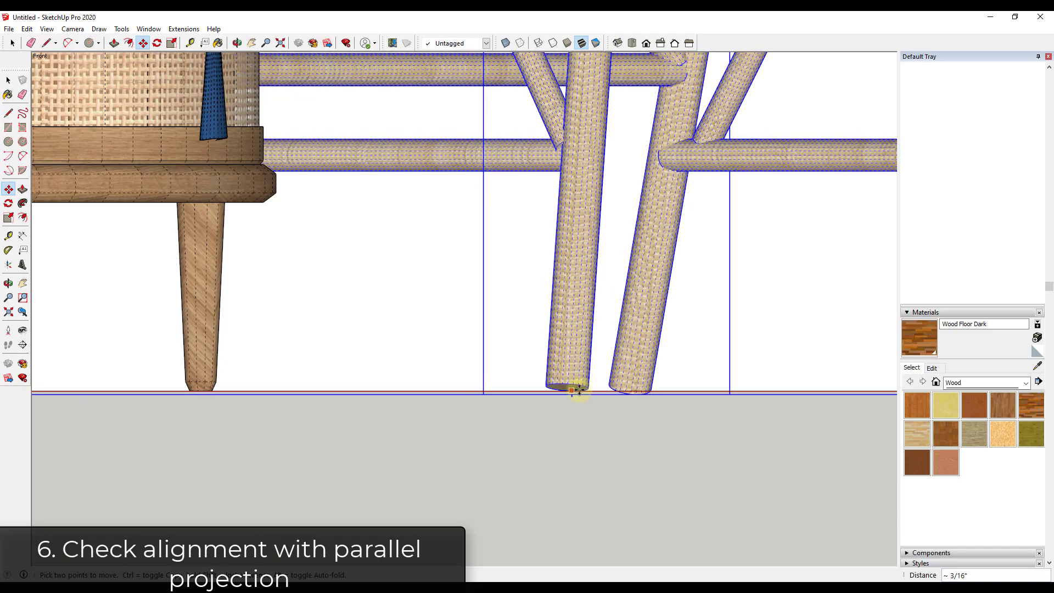
pyautogui.scroll(-10, 513, 388)
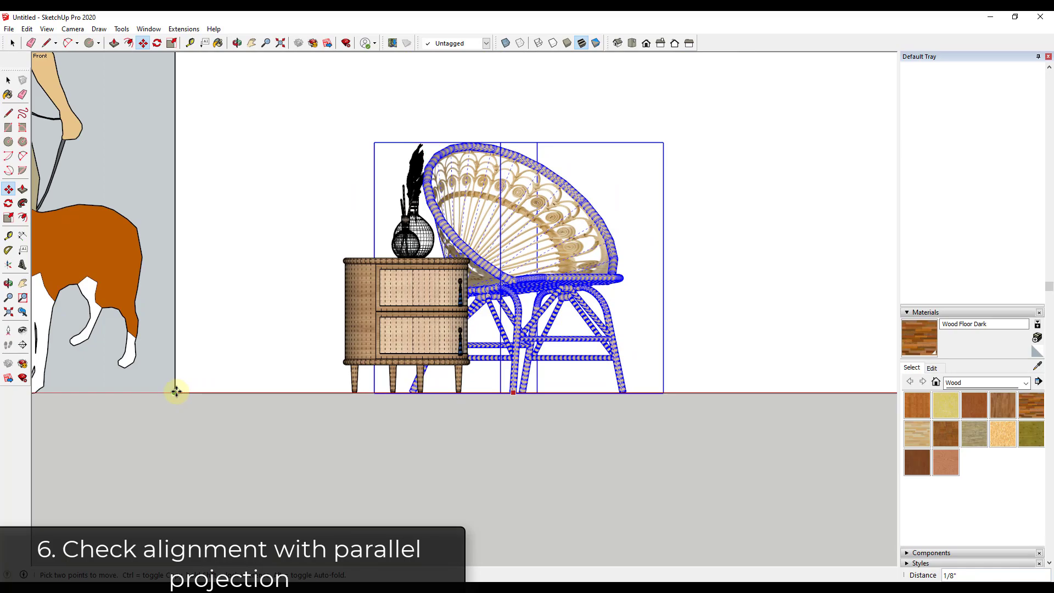
pyautogui.scroll(8, 507, 389)
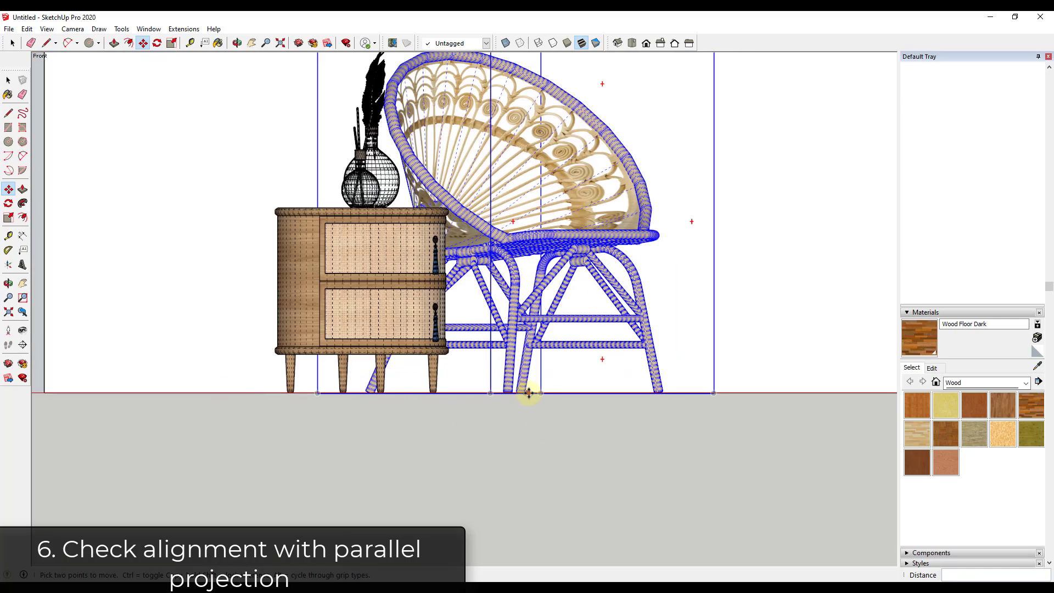
pyautogui.scroll(-10, 423, 394)
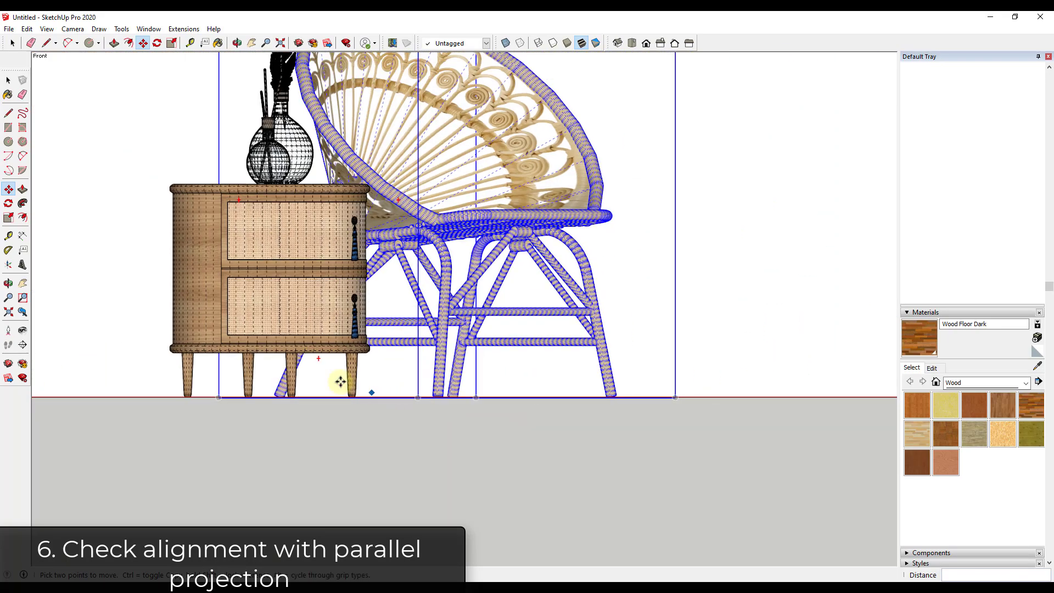
pyautogui.moveTo(494, 365); pyautogui.dragTo(374, 365, button='middle')
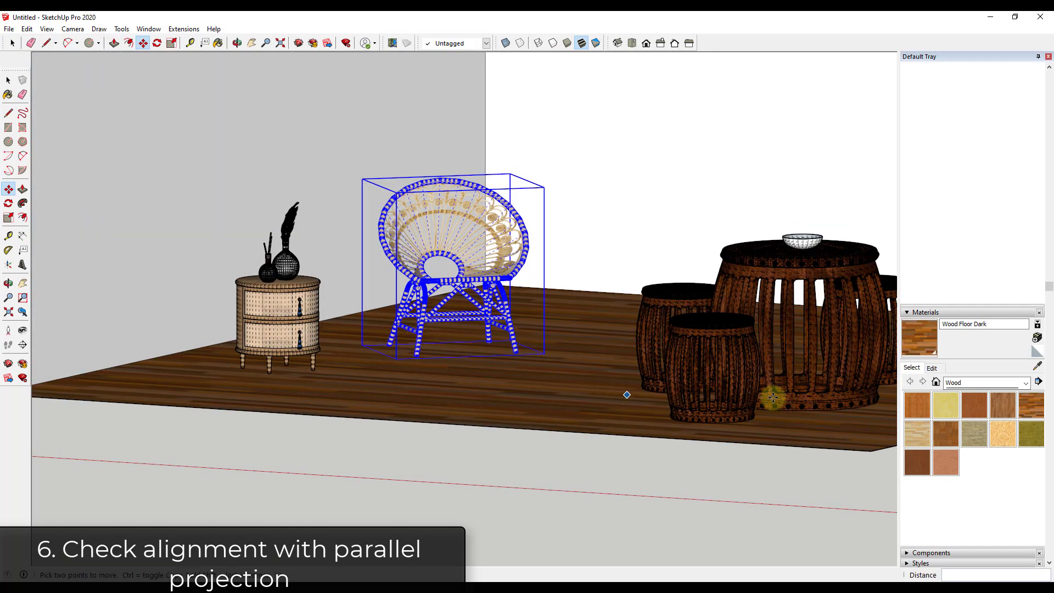
pyautogui.moveTo(537, 353); pyautogui.dragTo(759, 341, button='middle')
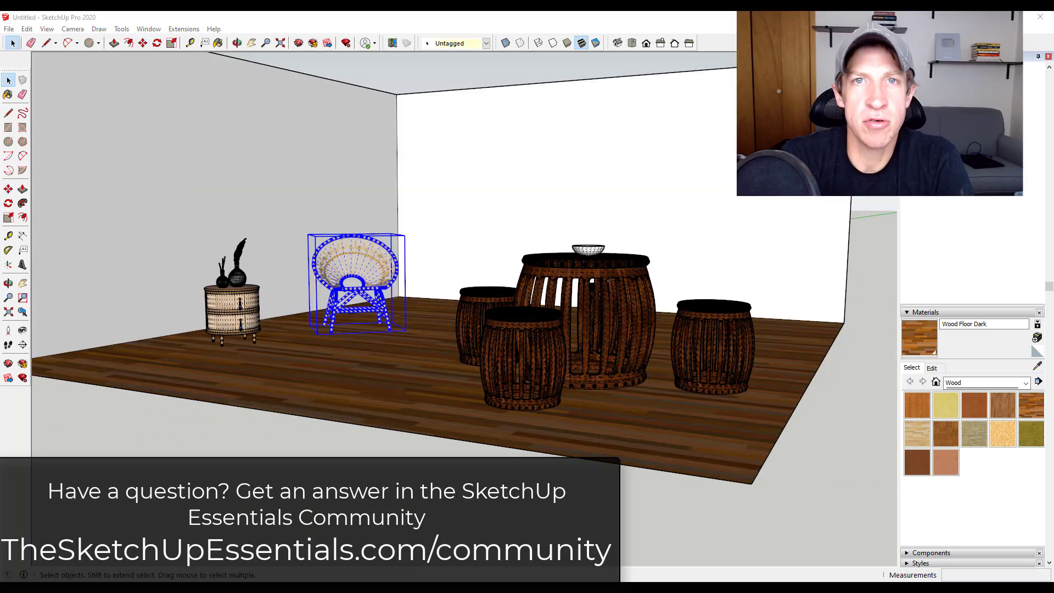